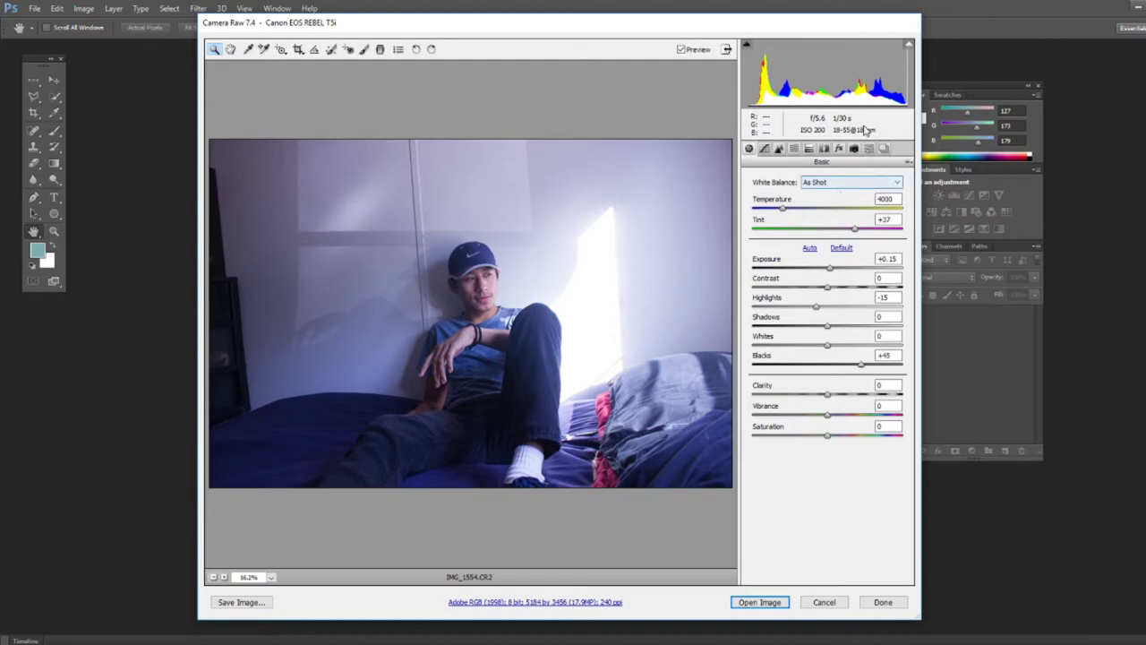
Try the Auto, Daylight and Shade white balance presets on the raw photo.
{"action": "left_click", "coordinate": [825, 182]}
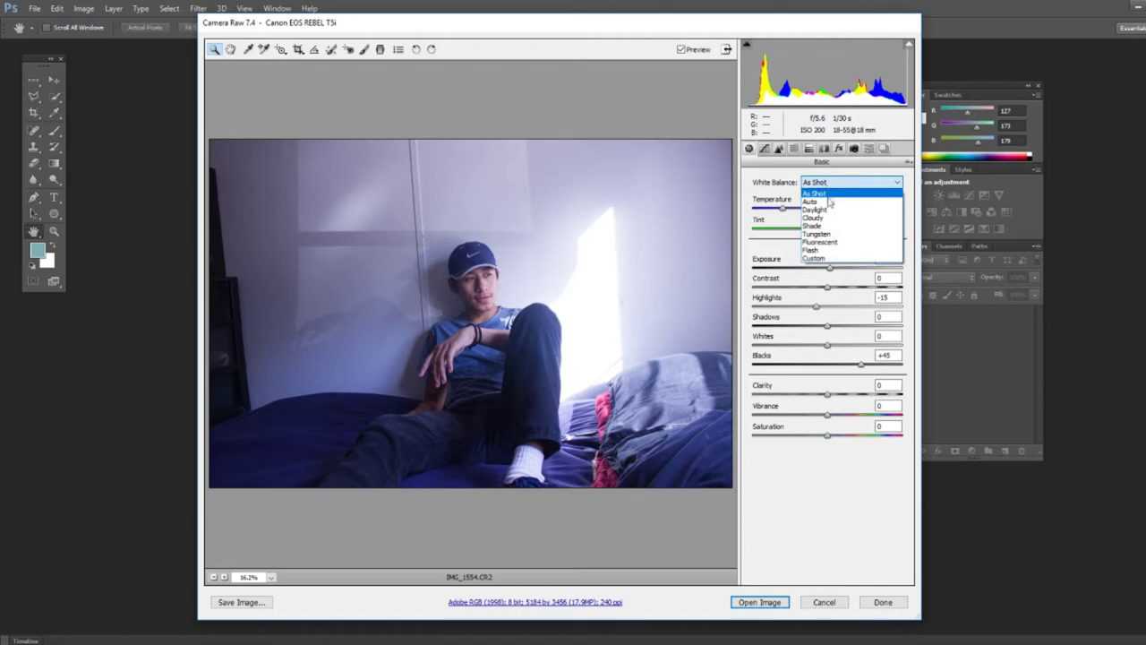
{"action": "left_click", "coordinate": [829, 203]}
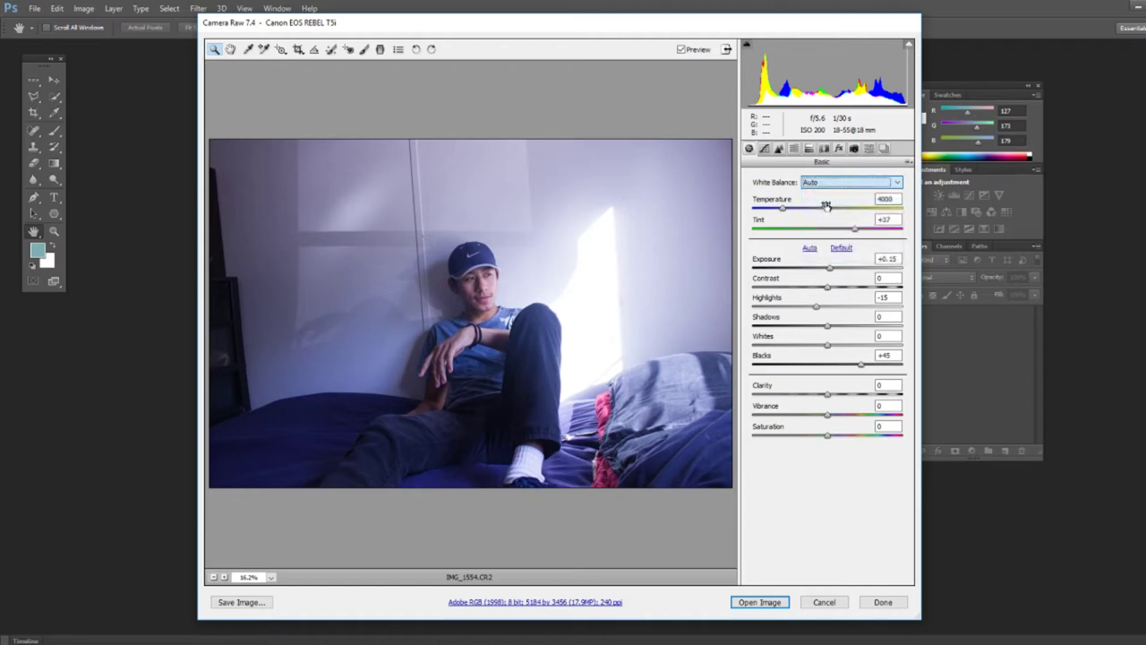
{"action": "left_click", "coordinate": [818, 183]}
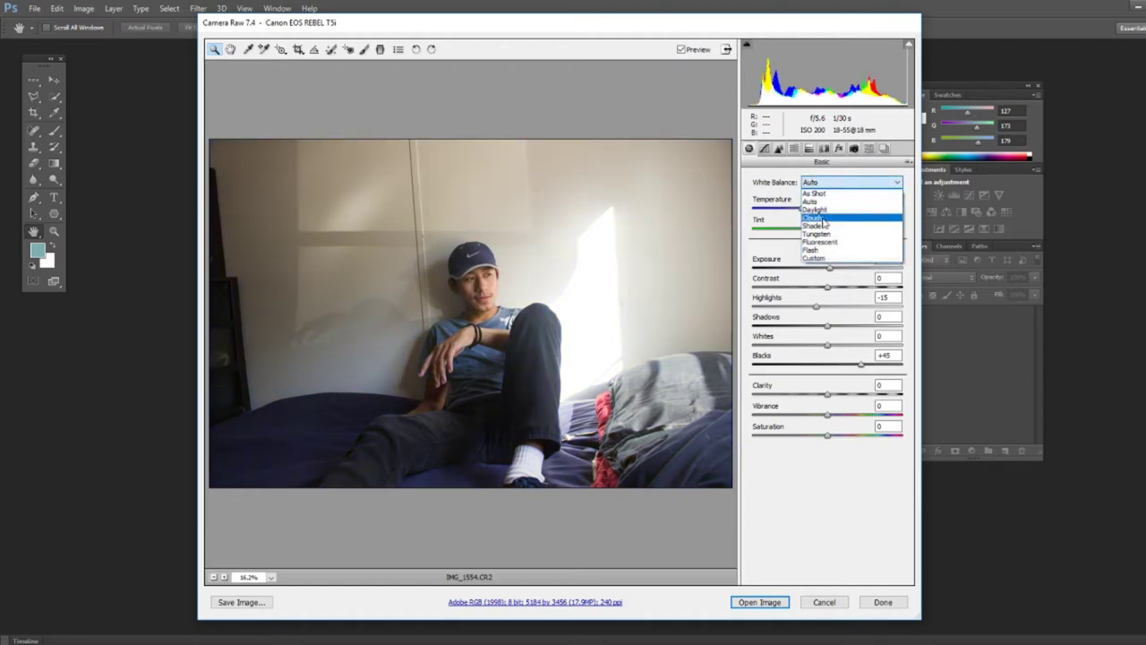
{"action": "left_click", "coordinate": [822, 213]}
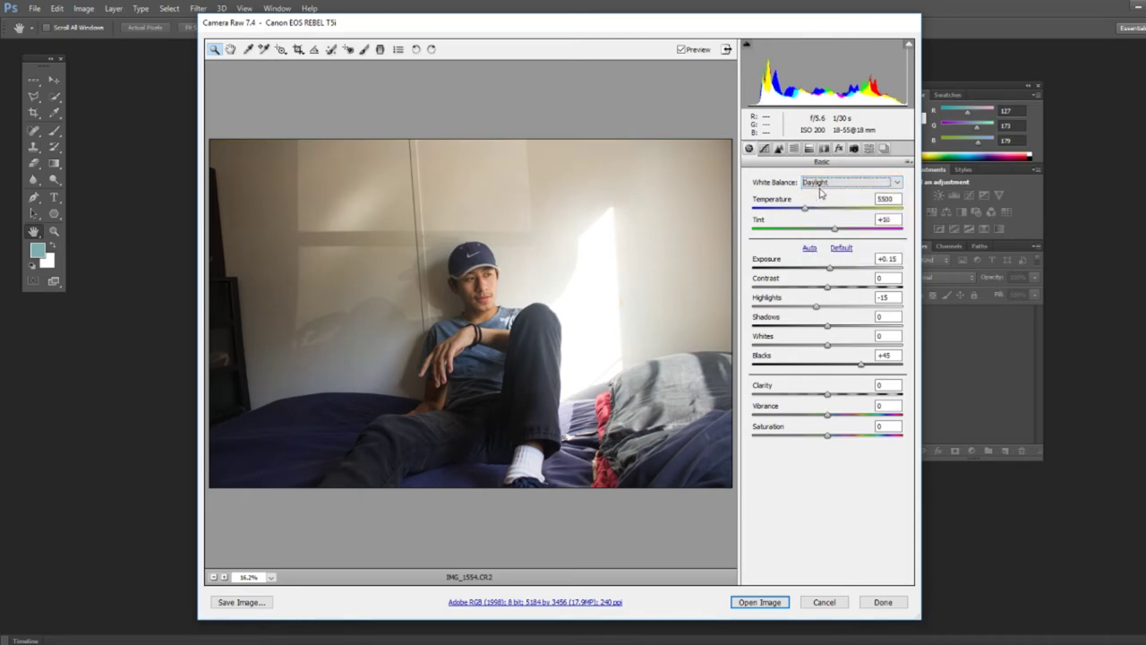
{"action": "left_click", "coordinate": [819, 185]}
{"action": "left_click", "coordinate": [821, 219]}
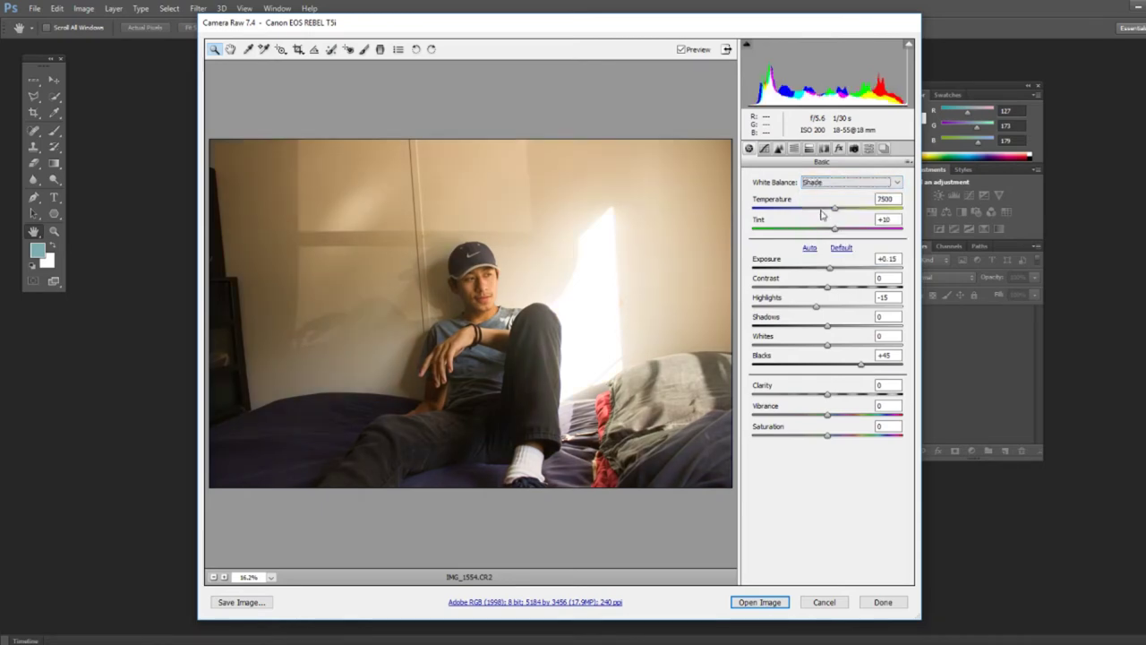
Set the raw photo's white balance to Daylight and adjust the tint to +9.
{"action": "left_click", "coordinate": [821, 185]}
{"action": "left_click", "coordinate": [829, 214]}
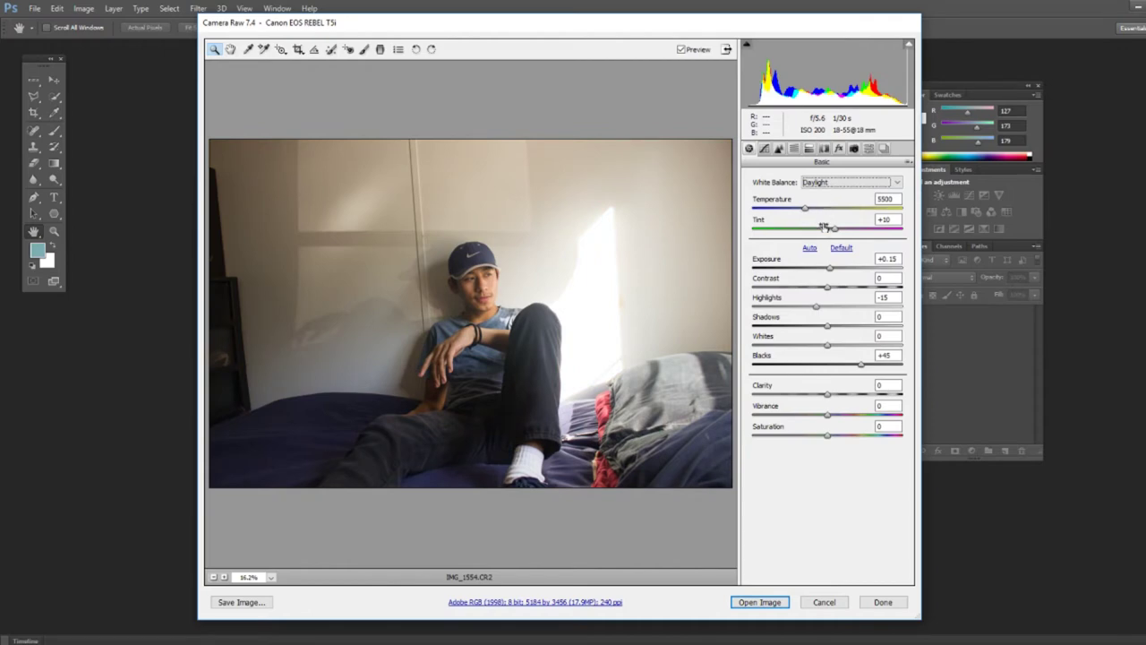
{"action": "mouse_move", "coordinate": [842, 231]}
{"action": "left_mouse_down"}
{"action": "mouse_move", "coordinate": [824, 231]}
{"action": "mouse_move", "coordinate": [834, 233]}
{"action": "left_mouse_up"}
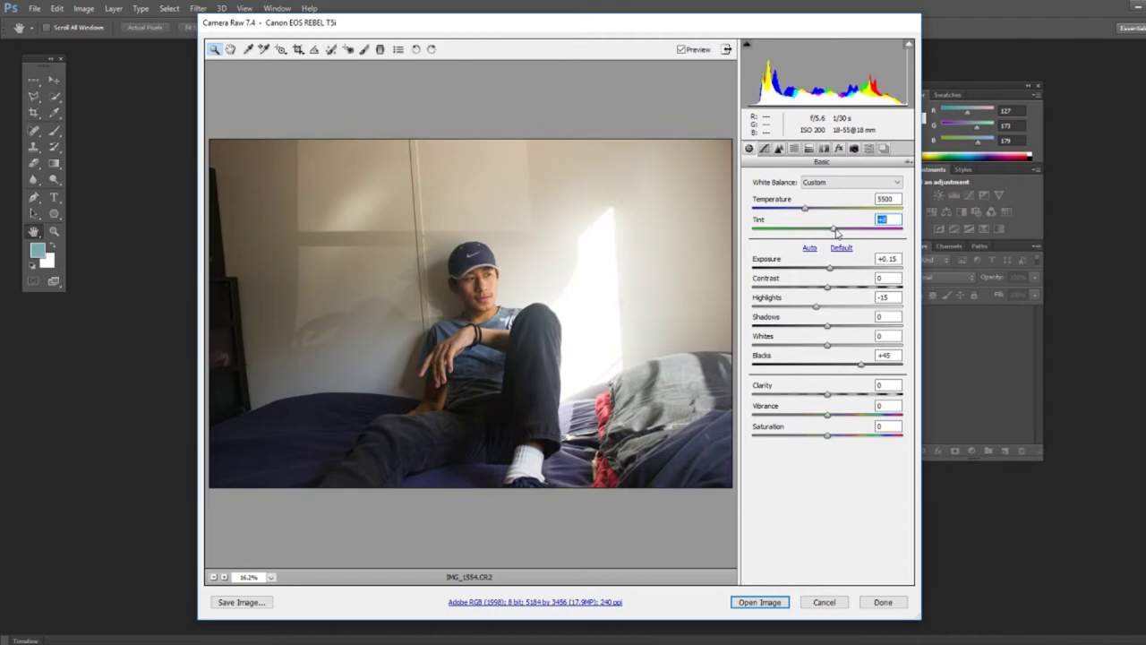
Set exposure to -0.50, contrast to +5, highlights to +8 and shadows to +8, and fine-tune the saturation and vibrance.
{"action": "left_click_drag", "start_coordinate": [833, 269], "coordinate": [826, 270]}
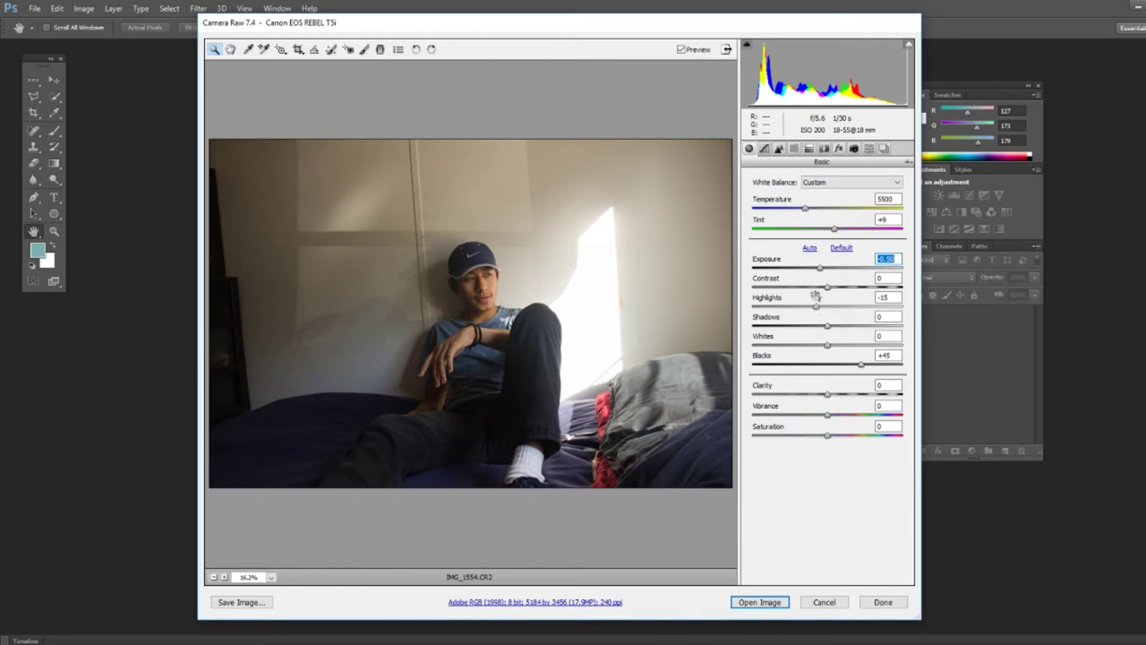
{"action": "left_click_drag", "start_coordinate": [827, 288], "coordinate": [834, 331]}
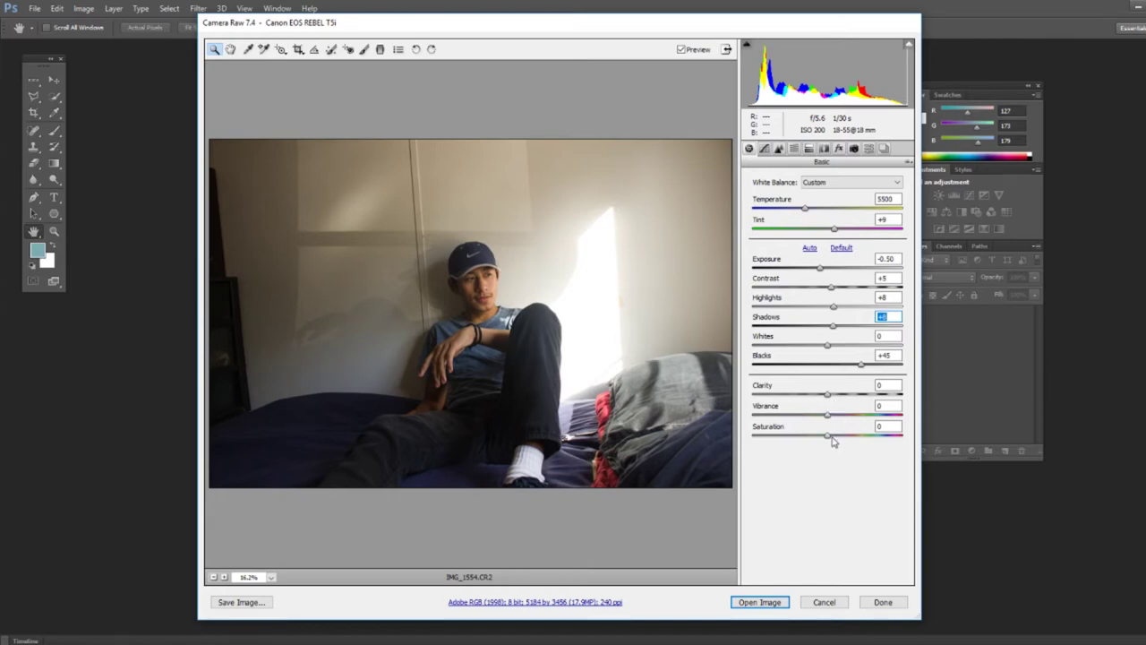
{"action": "left_click", "coordinate": [838, 436]}
{"action": "left_click_drag", "start_coordinate": [844, 440], "coordinate": [826, 439]}
{"action": "left_click", "coordinate": [830, 415]}
Open the raw photo for editing, discarding its embedded color profile.
{"action": "left_click", "coordinate": [775, 606]}
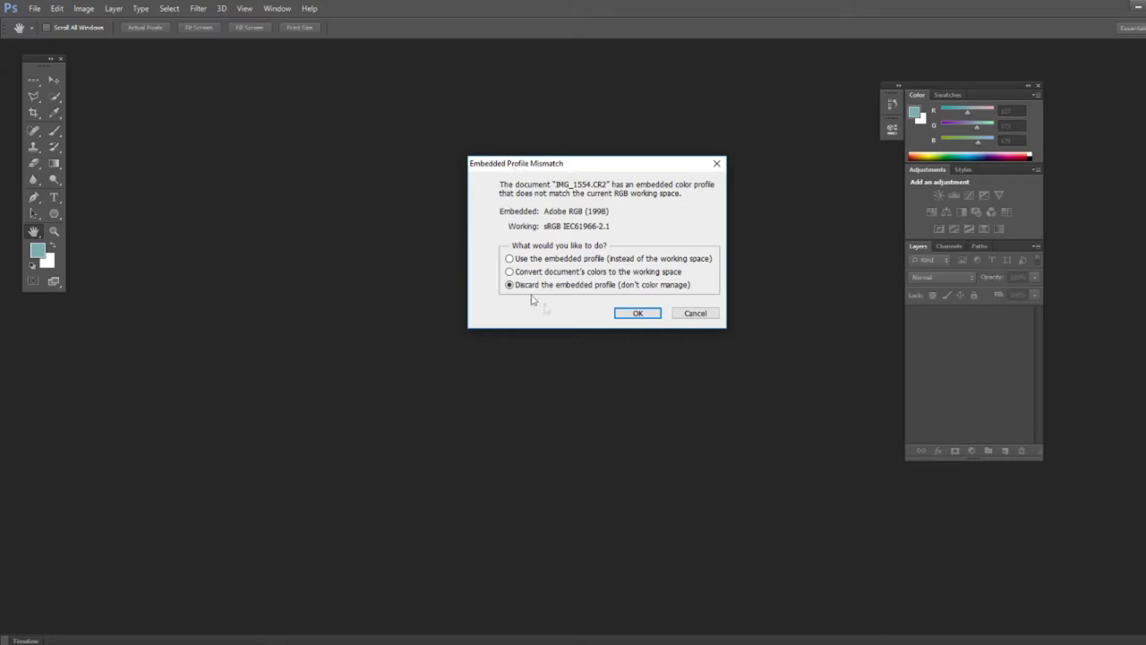
{"action": "left_click", "coordinate": [636, 313]}
Examine the subject's face, the dark furniture beside the bed and the sunlit wall, ending with the whole photo in view.
{"action": "scroll", "coordinate": [669, 396], "scroll_direction": "up", "scroll_amount": 6}
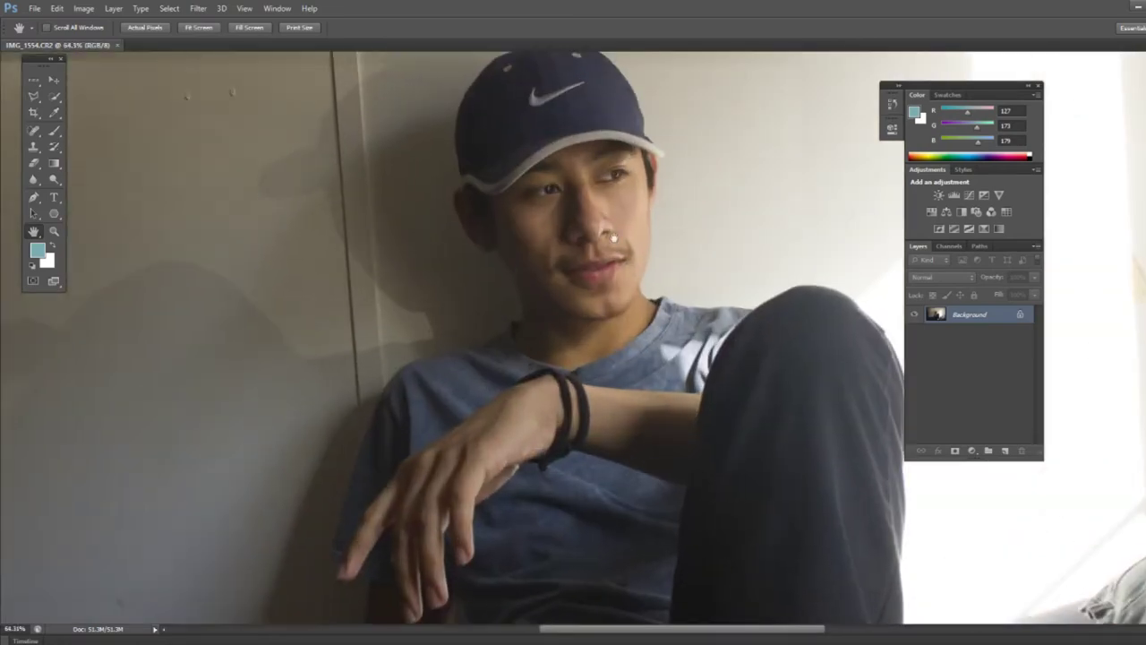
{"action": "left_click_drag", "start_coordinate": [649, 170], "coordinate": [642, 425]}
{"action": "left_click_drag", "start_coordinate": [633, 509], "coordinate": [548, 256]}
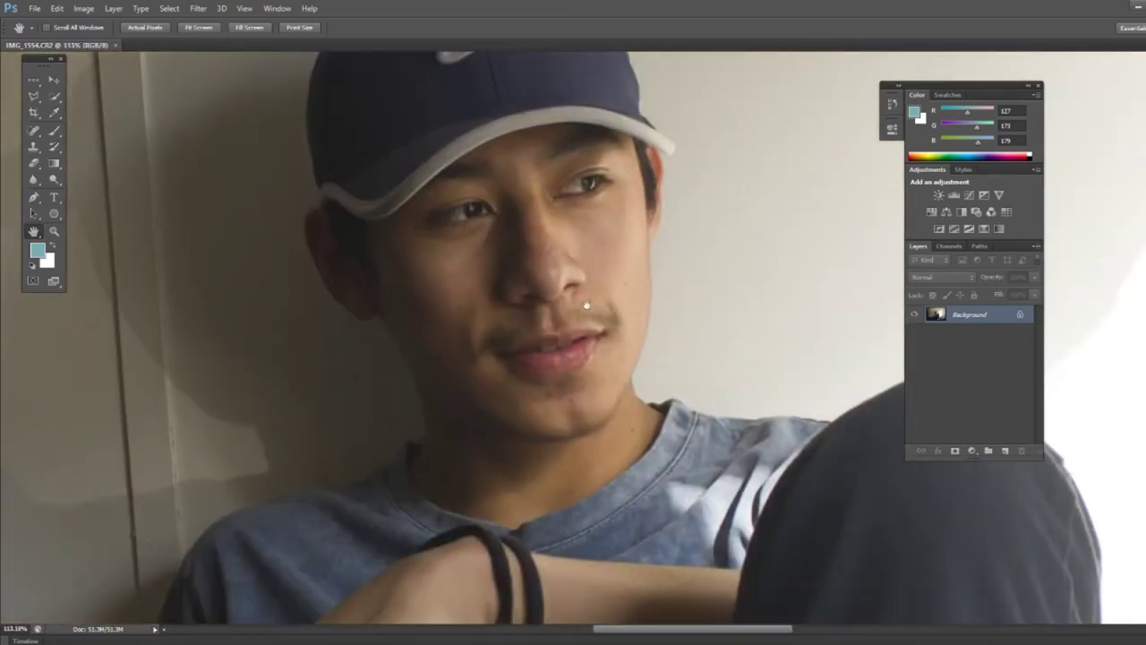
{"action": "scroll", "coordinate": [548, 257], "scroll_direction": "down", "scroll_amount": 8}
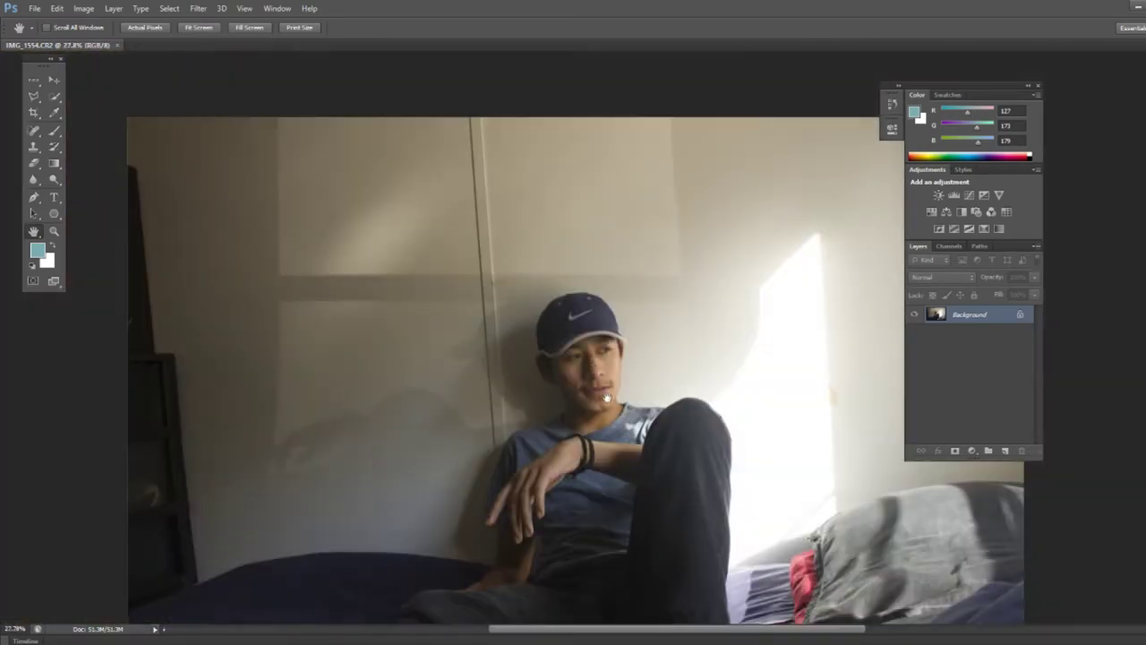
{"action": "left_click_drag", "start_coordinate": [608, 397], "coordinate": [568, 152]}
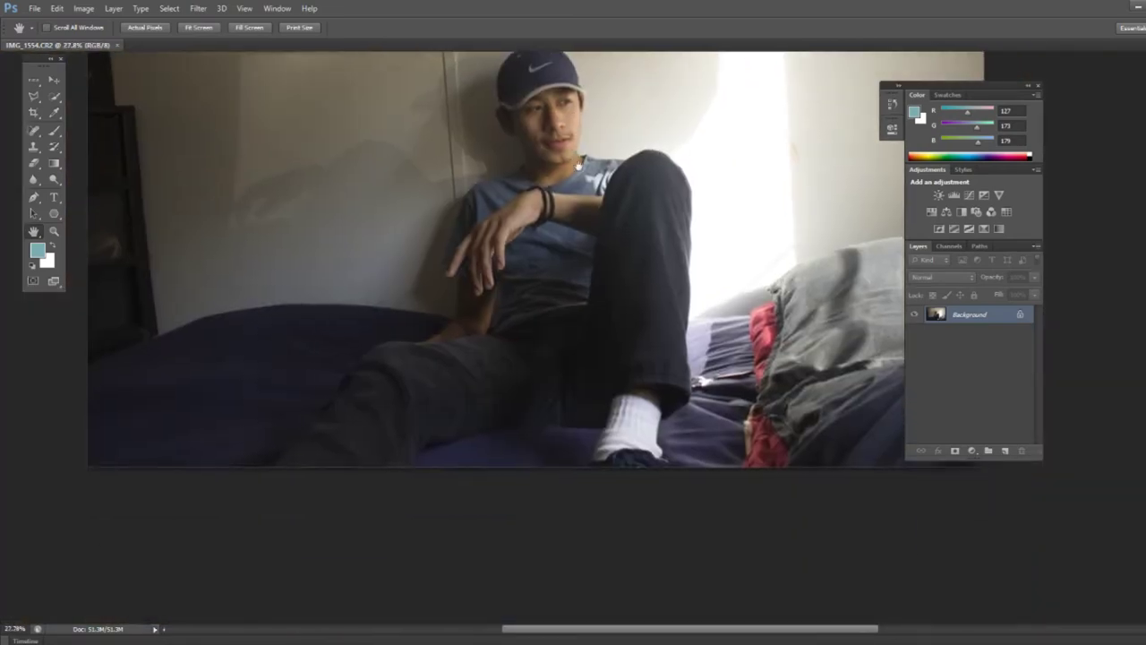
{"action": "scroll", "coordinate": [606, 252], "scroll_direction": "down", "scroll_amount": 3}
{"action": "scroll", "coordinate": [288, 323], "scroll_direction": "up", "scroll_amount": 3}
{"action": "scroll", "coordinate": [288, 322], "scroll_direction": "up", "scroll_amount": 5}
{"action": "left_click_drag", "start_coordinate": [358, 359], "coordinate": [483, 206]}
{"action": "left_click_drag", "start_coordinate": [369, 299], "coordinate": [318, 241]}
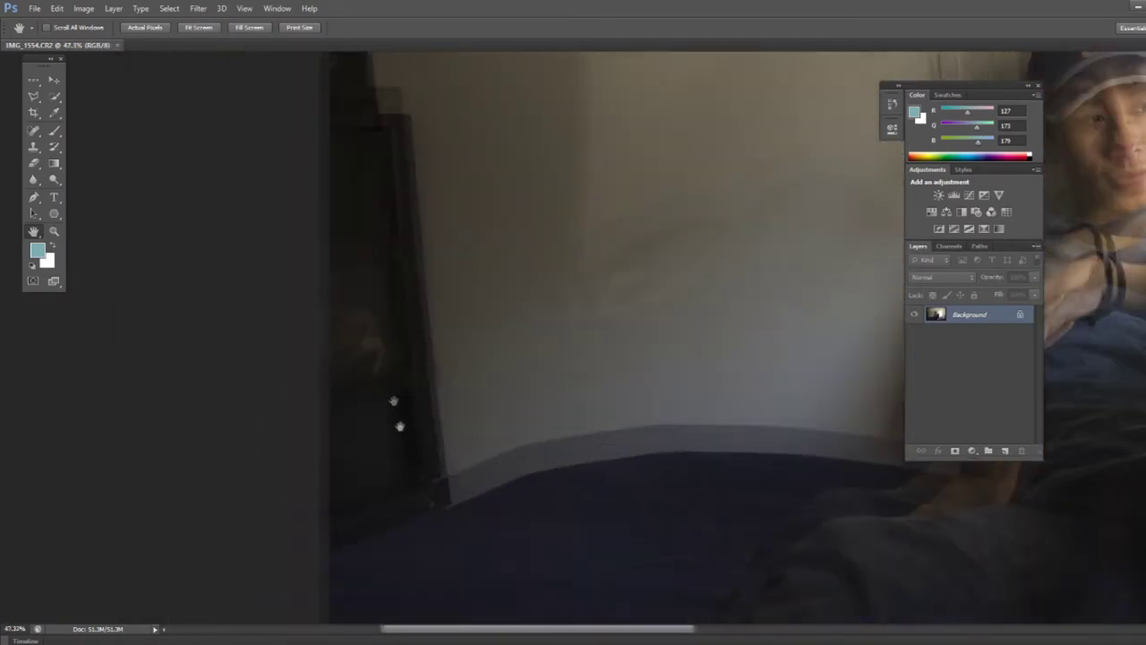
{"action": "left_click_drag", "start_coordinate": [394, 403], "coordinate": [134, 224]}
{"action": "left_click_drag", "start_coordinate": [967, 140], "coordinate": [942, 140]}
{"action": "left_click_drag", "start_coordinate": [767, 297], "coordinate": [601, 144]}
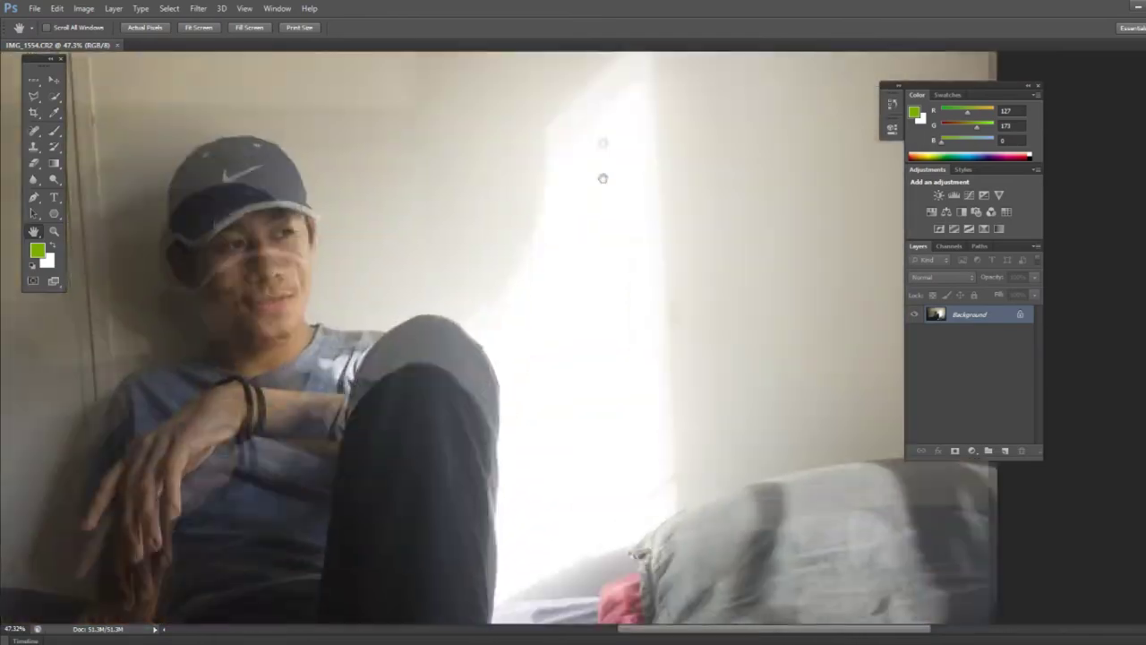
{"action": "left_click_drag", "start_coordinate": [394, 225], "coordinate": [435, 331]}
{"action": "key", "text": "ctrl+0"}
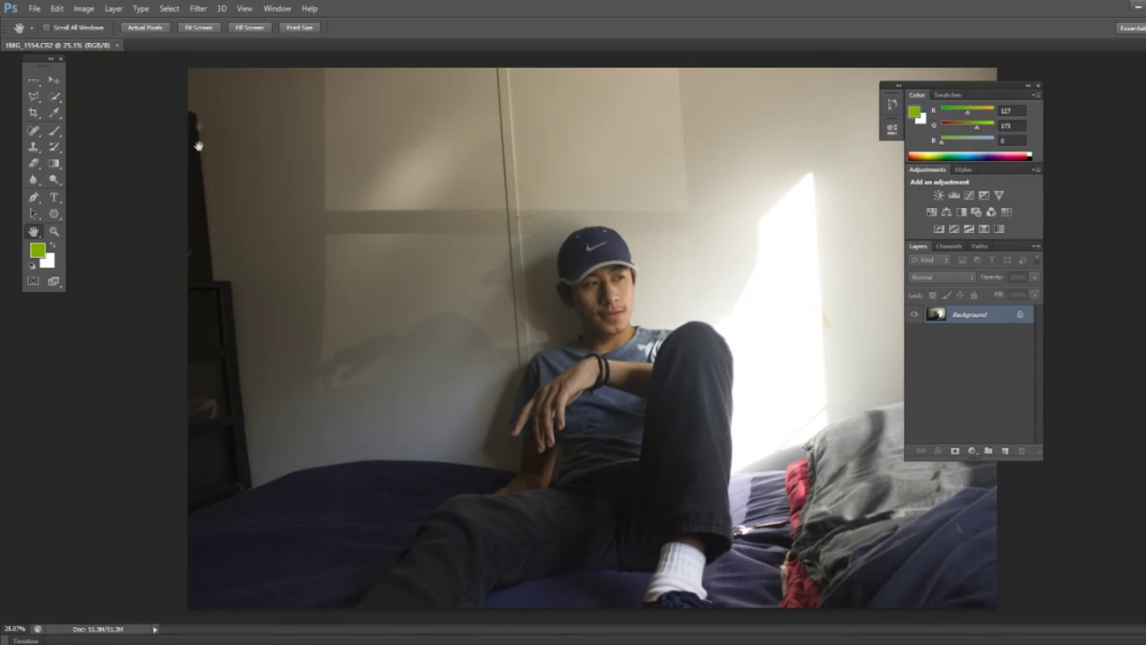
{"action": "left_click", "coordinate": [33, 112]}
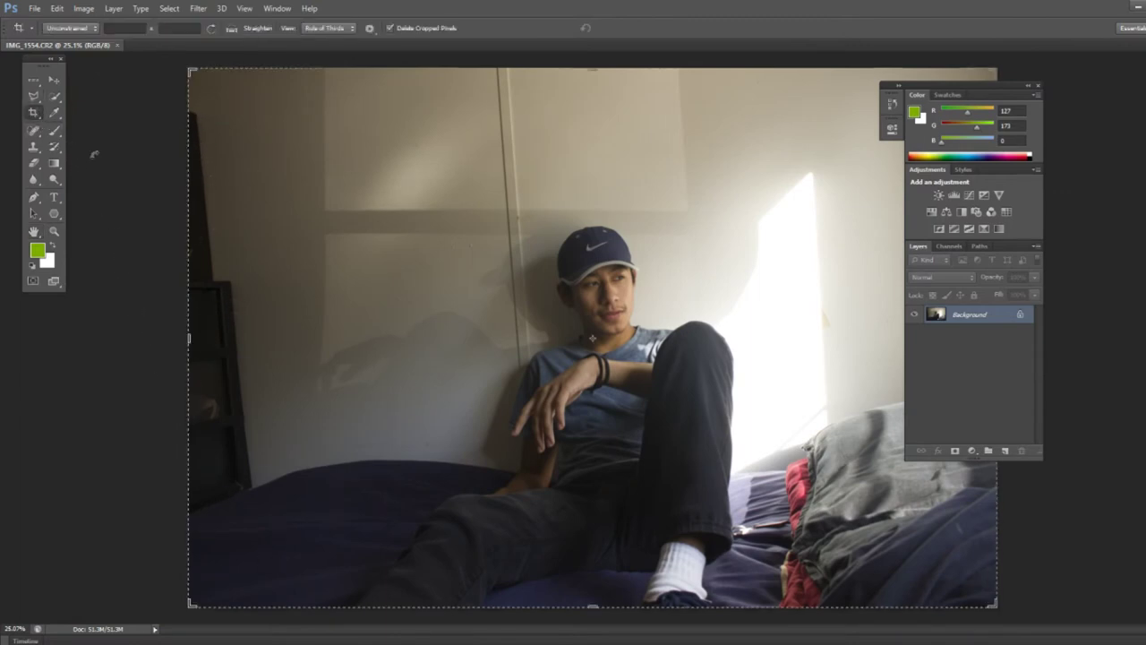
{"action": "left_click_drag", "start_coordinate": [189, 339], "coordinate": [220, 339]}
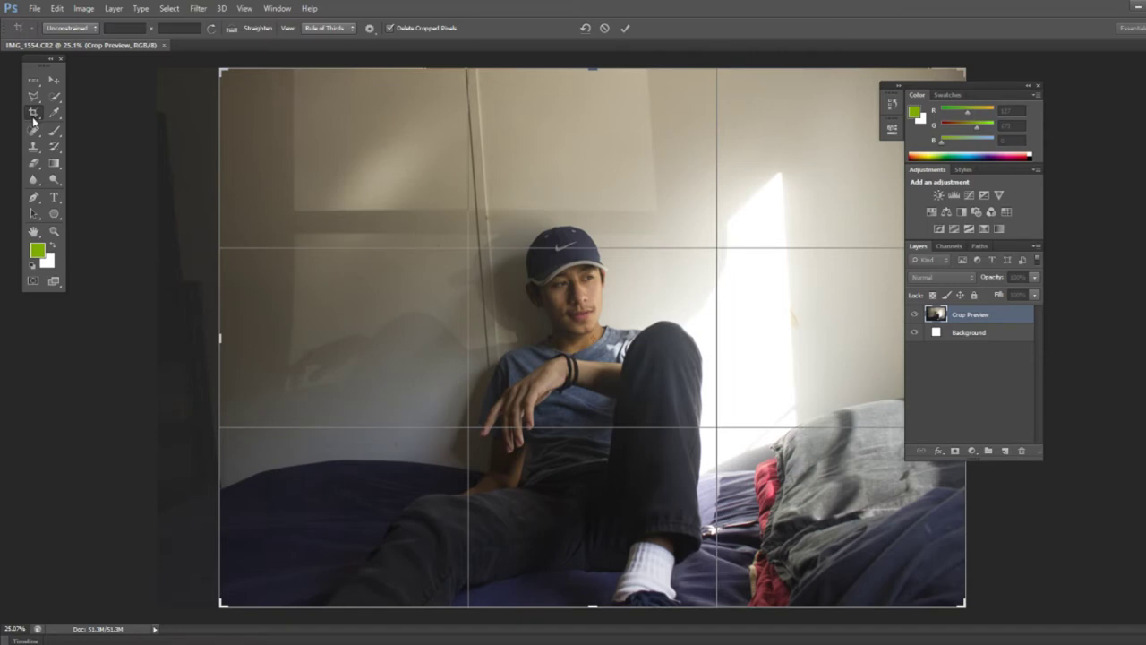
{"action": "left_click", "coordinate": [585, 28]}
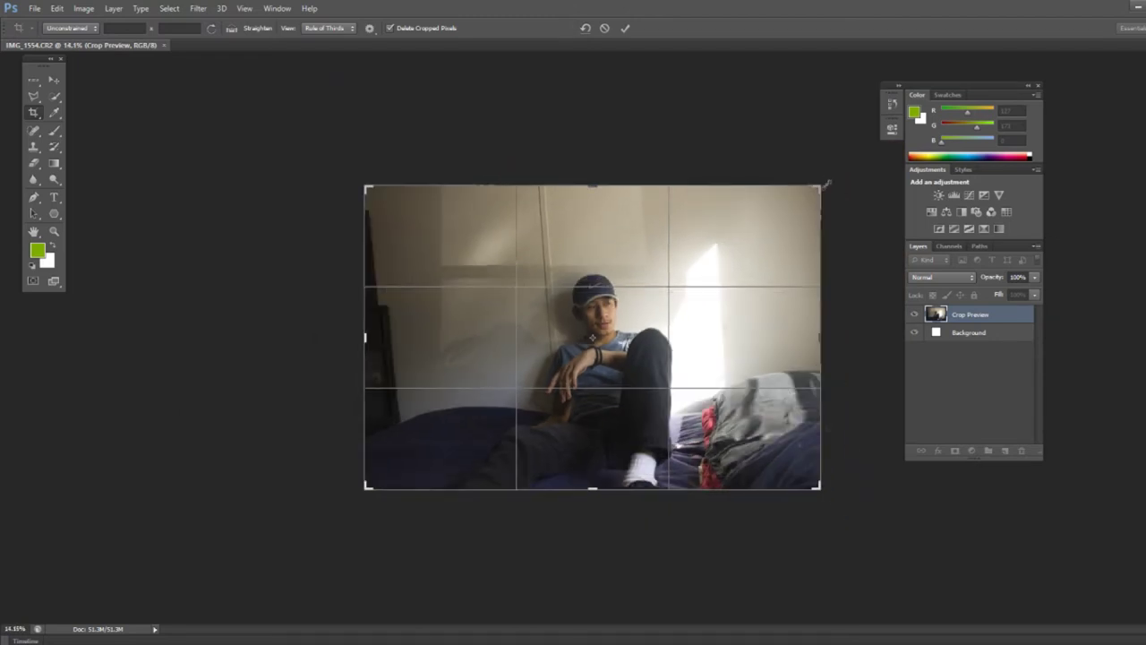
{"action": "mouse_move", "coordinate": [825, 185]}
{"action": "left_mouse_down"}
{"action": "mouse_move", "coordinate": [825, 168]}
{"action": "mouse_move", "coordinate": [824, 183]}
{"action": "left_mouse_up"}
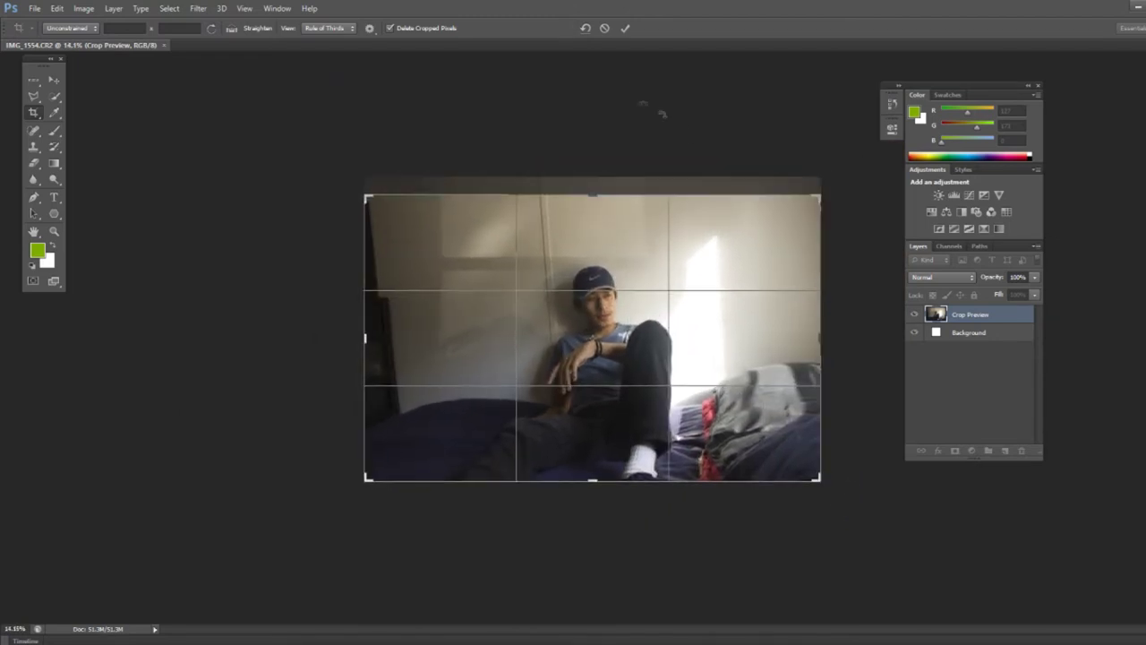
{"action": "left_click", "coordinate": [588, 34]}
Crop the left side of the photo to cut off the dark furniture.
{"action": "scroll", "coordinate": [383, 426], "scroll_direction": "up", "scroll_amount": 2}
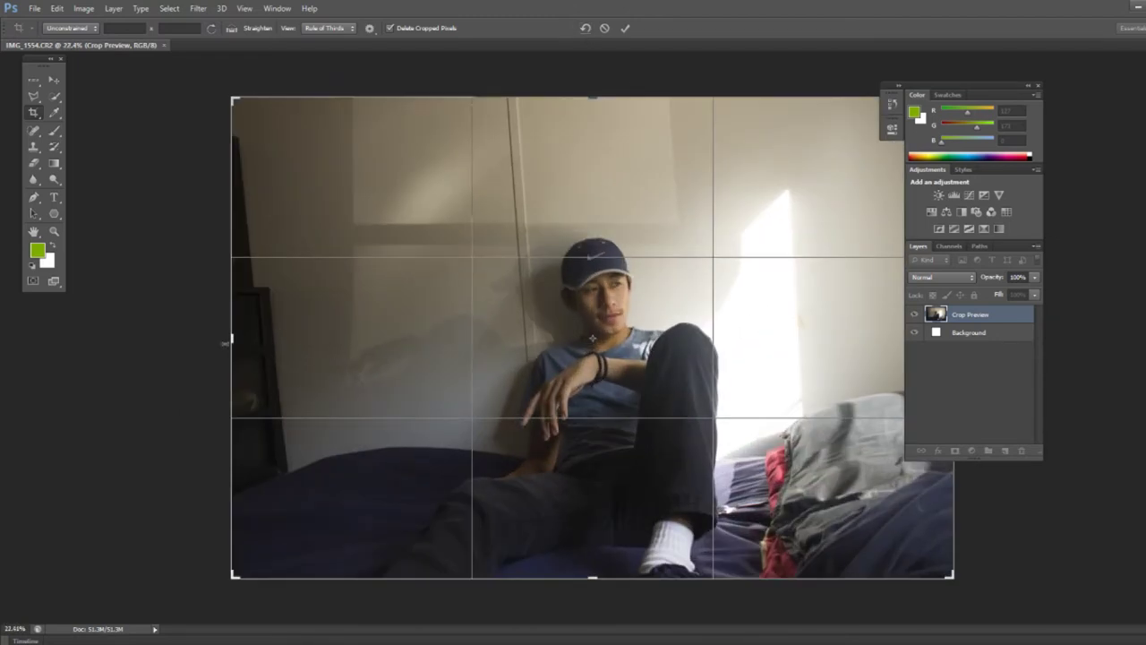
{"action": "left_click_drag", "start_coordinate": [233, 341], "coordinate": [261, 348]}
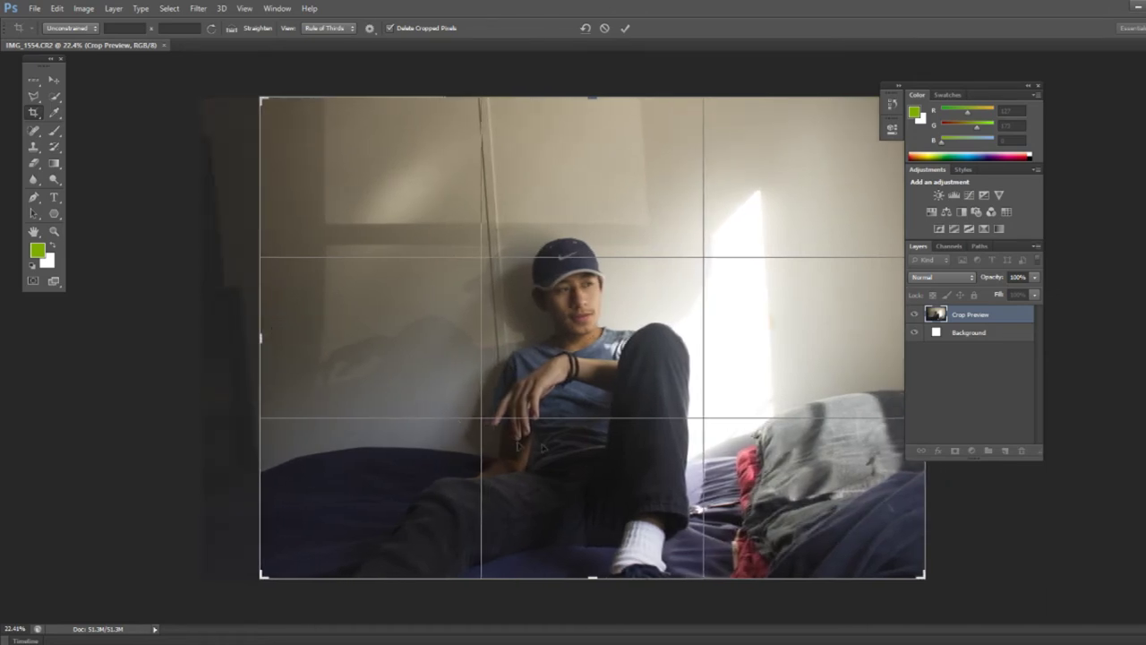
{"action": "left_click", "coordinate": [625, 27]}
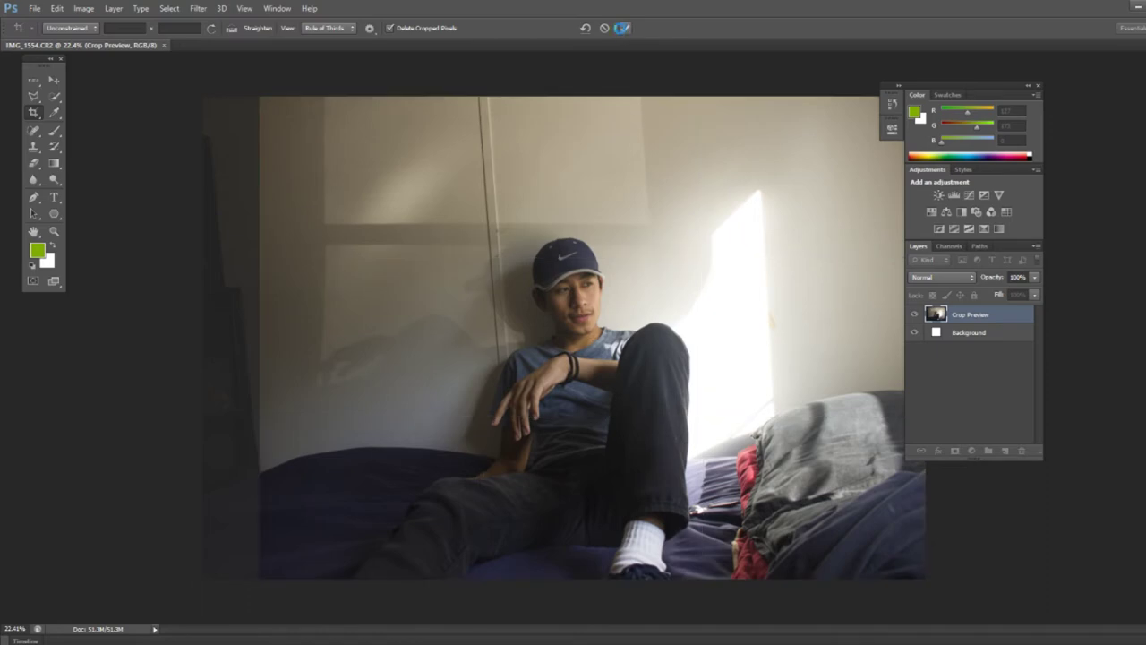
Inspect the cropped photo close up around the subject and return to the full composition.
{"action": "key", "text": "h"}
{"action": "scroll", "coordinate": [499, 396], "scroll_direction": "up", "scroll_amount": 8}
{"action": "left_click_drag", "start_coordinate": [640, 361], "coordinate": [568, 386]}
{"action": "scroll", "coordinate": [522, 438], "scroll_direction": "up", "scroll_amount": 5}
{"action": "scroll", "coordinate": [568, 386], "scroll_direction": "down", "scroll_amount": 12}
{"action": "left_click_drag", "start_coordinate": [770, 332], "coordinate": [658, 302]}
{"action": "scroll", "coordinate": [657, 302], "scroll_direction": "down", "scroll_amount": 2}
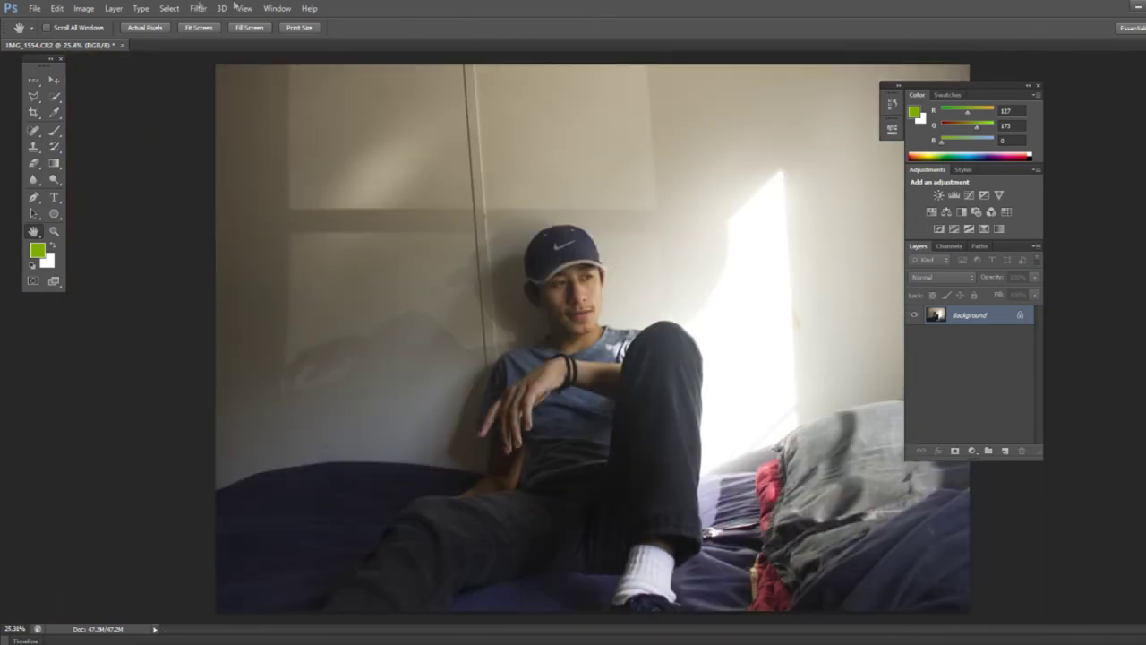
Apply a Curves adjustment on RGB with a point at input 205, output 185 and the black point raised to output 13.
{"action": "left_click", "coordinate": [106, 9]}
{"action": "mouse_move", "coordinate": [83, 8]}
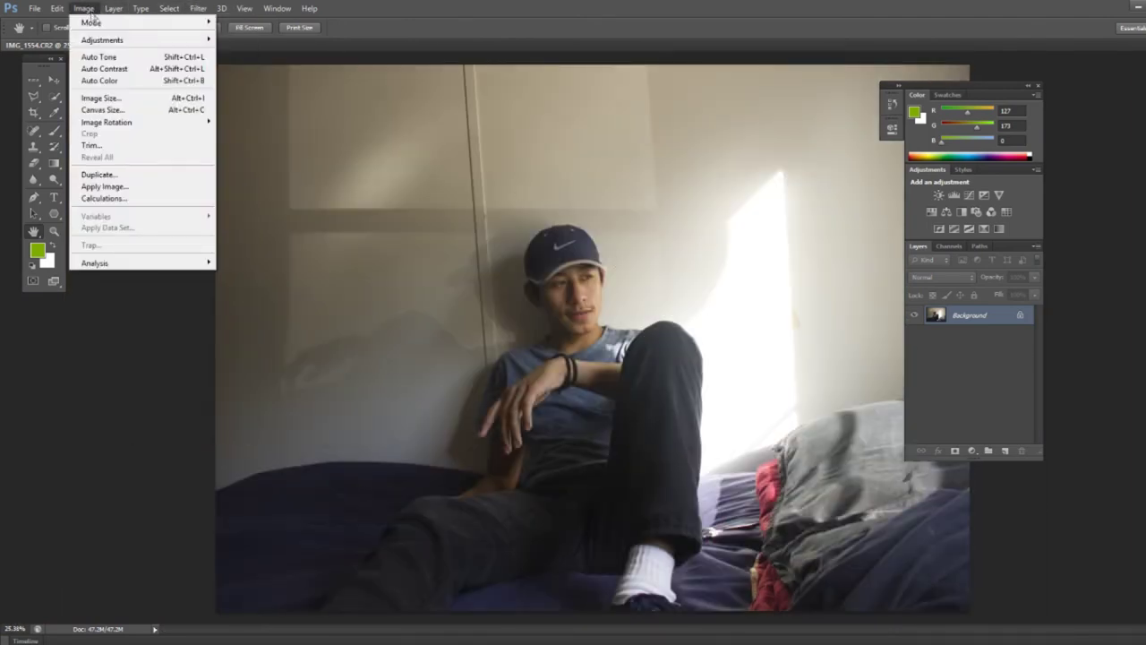
{"action": "mouse_move", "coordinate": [116, 42]}
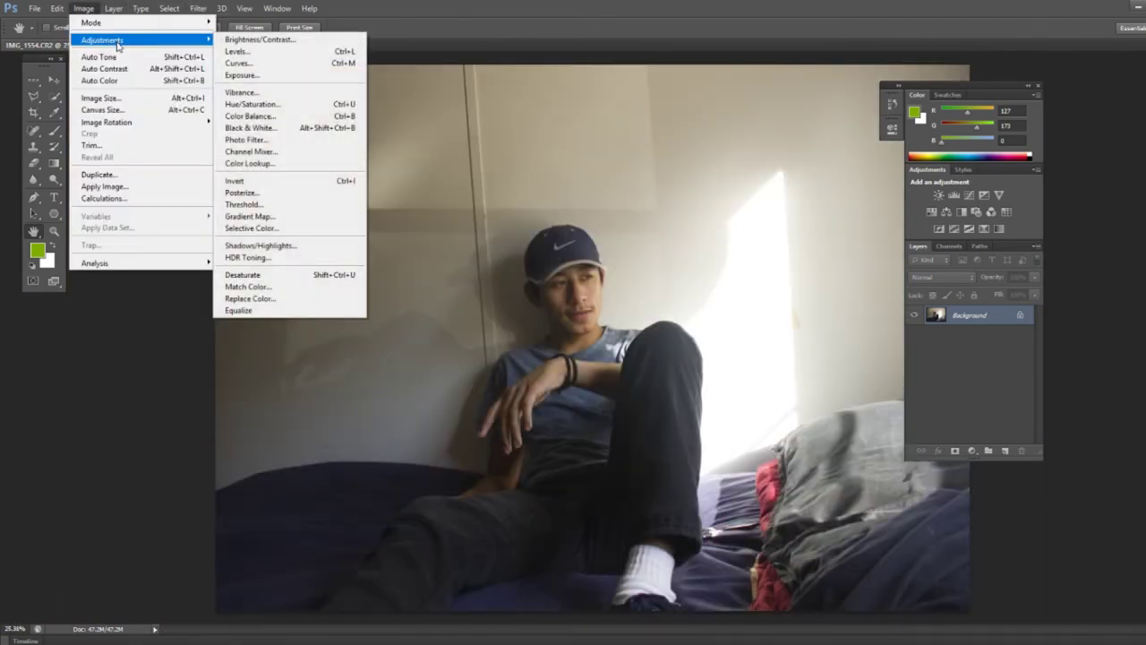
{"action": "left_click", "coordinate": [238, 64]}
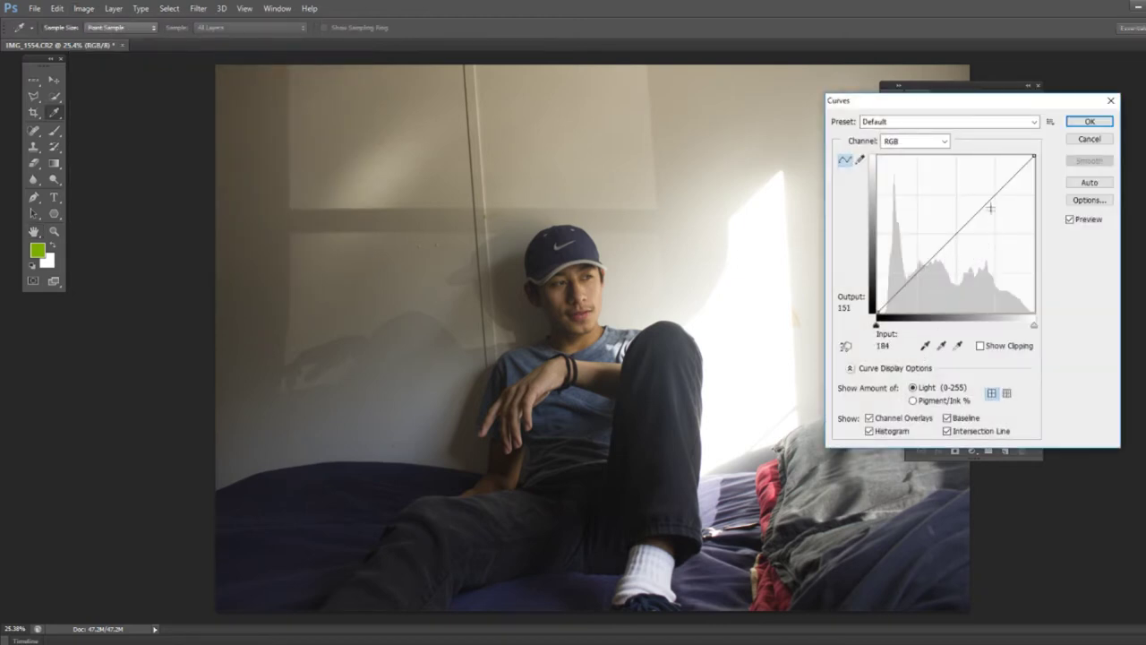
{"action": "left_click_drag", "start_coordinate": [998, 194], "coordinate": [1002, 199]}
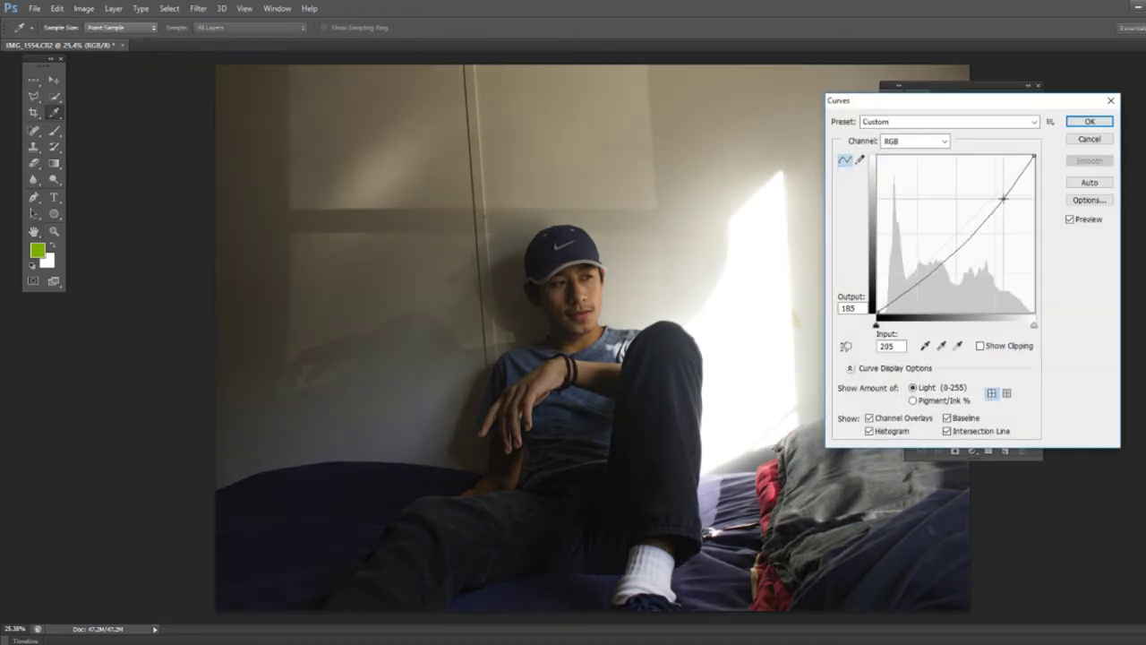
{"action": "left_click_drag", "start_coordinate": [877, 312], "coordinate": [877, 305]}
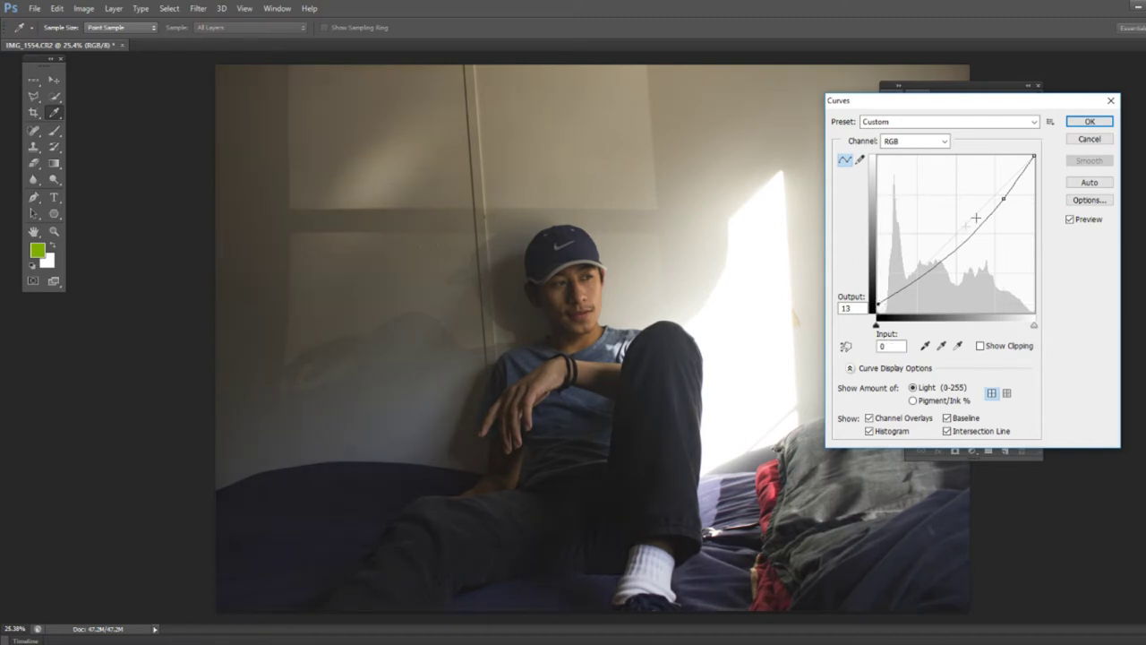
{"action": "left_click", "coordinate": [1090, 121]}
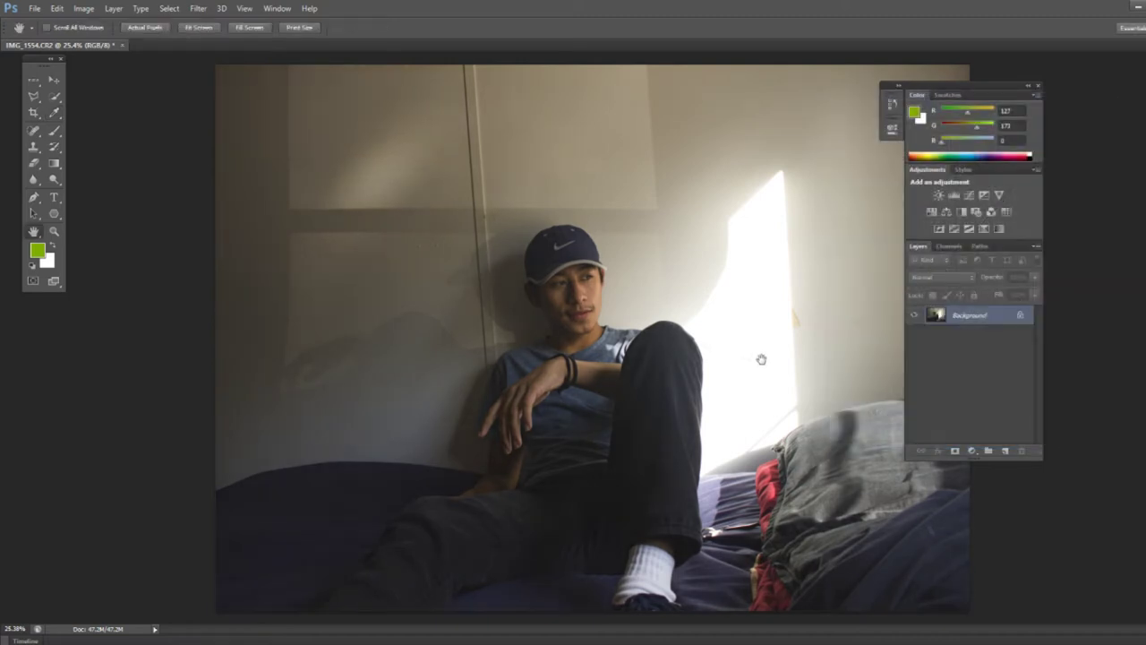
Start the Add Noise filter on the photo with uniform, monochromatic noise at an amount of 2.86%.
{"action": "scroll", "coordinate": [747, 376], "scroll_direction": "down", "scroll_amount": 1}
{"action": "scroll", "coordinate": [747, 376], "scroll_direction": "up", "scroll_amount": 1}
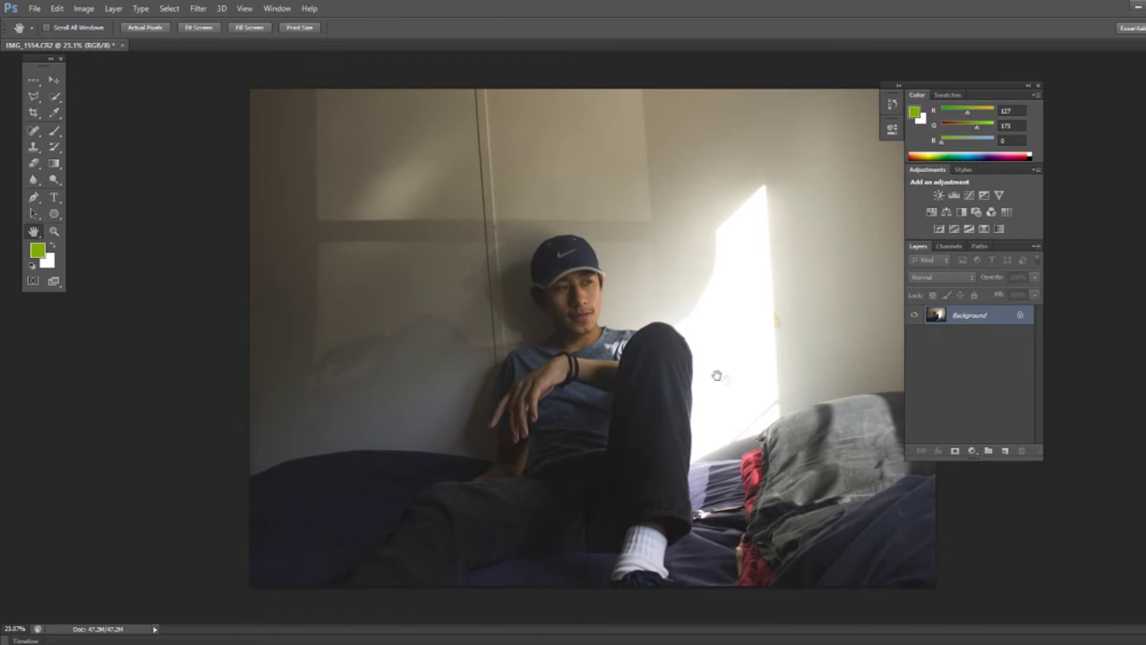
{"action": "left_click", "coordinate": [198, 9]}
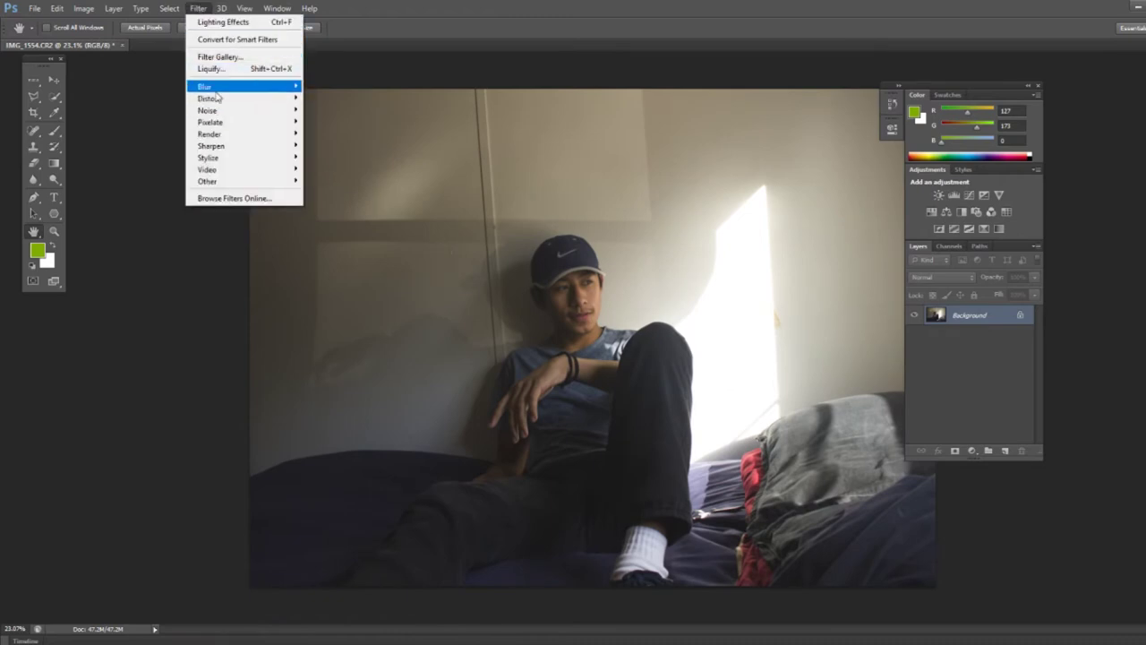
{"action": "mouse_move", "coordinate": [214, 114]}
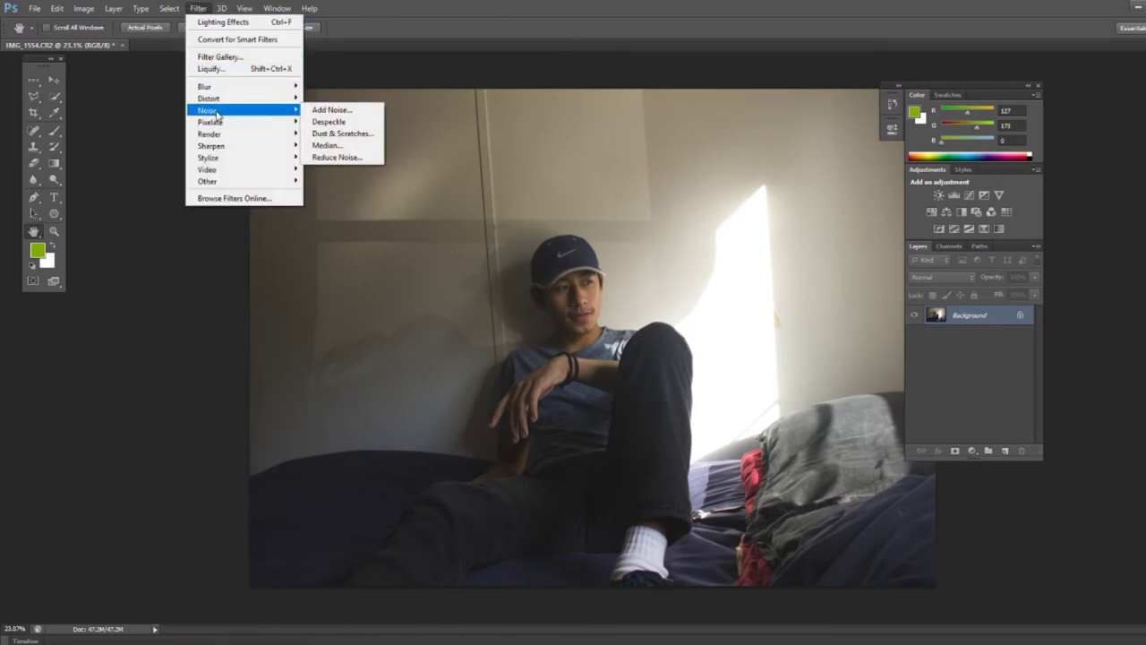
{"action": "left_click", "coordinate": [320, 109]}
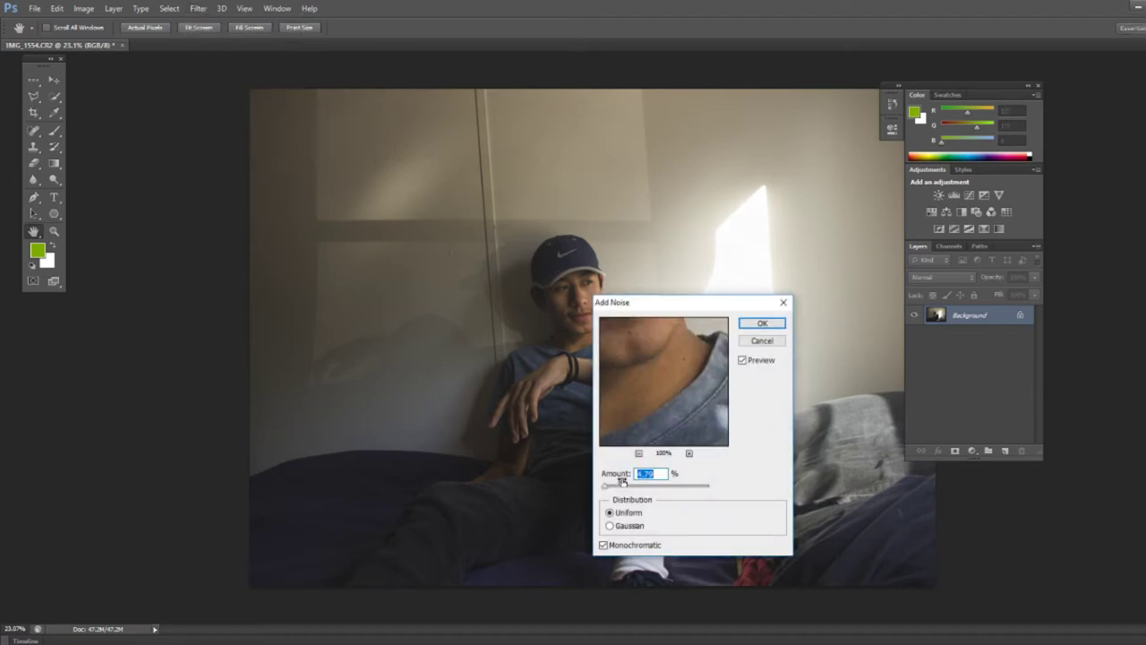
{"action": "left_click", "coordinate": [646, 486]}
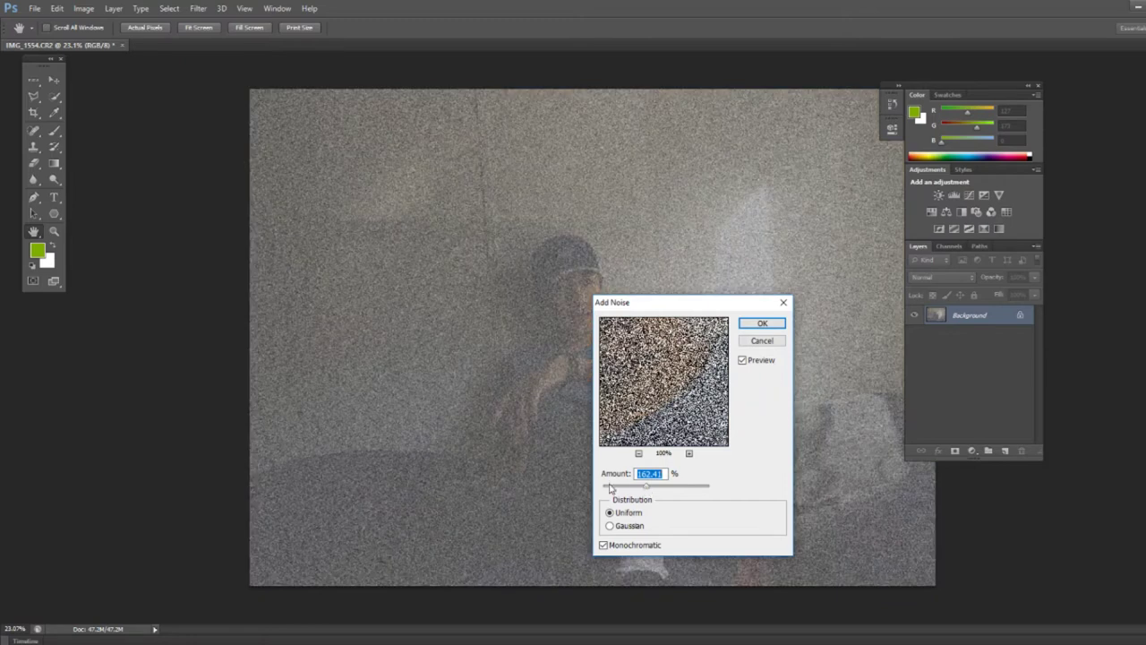
{"action": "left_click", "coordinate": [609, 487]}
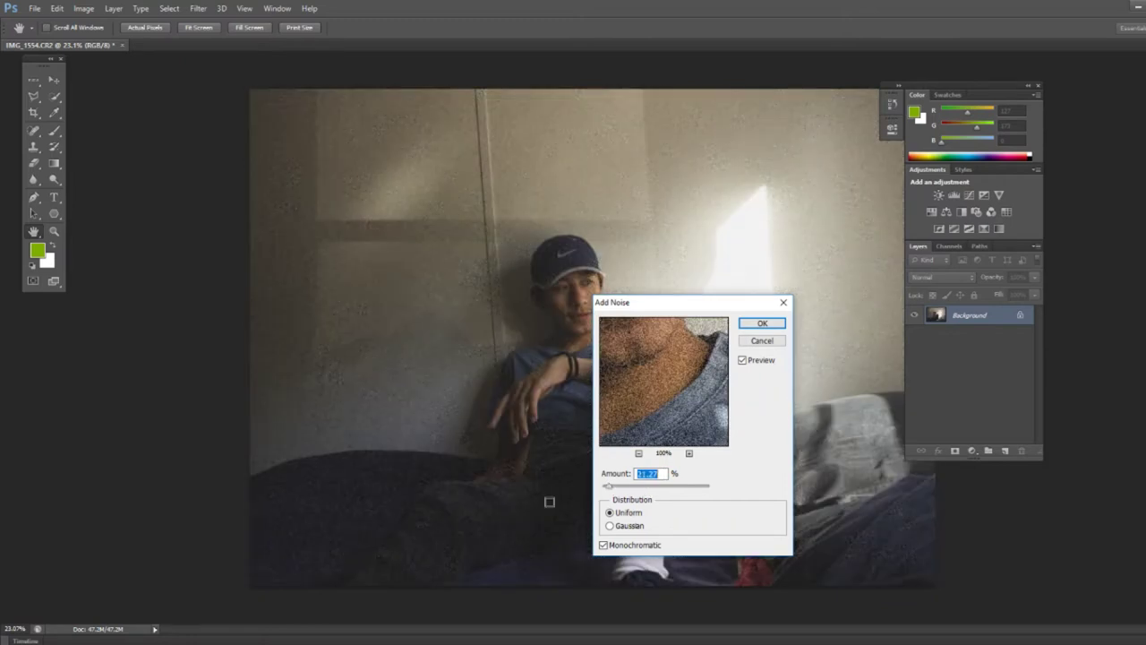
{"action": "left_click", "coordinate": [606, 486]}
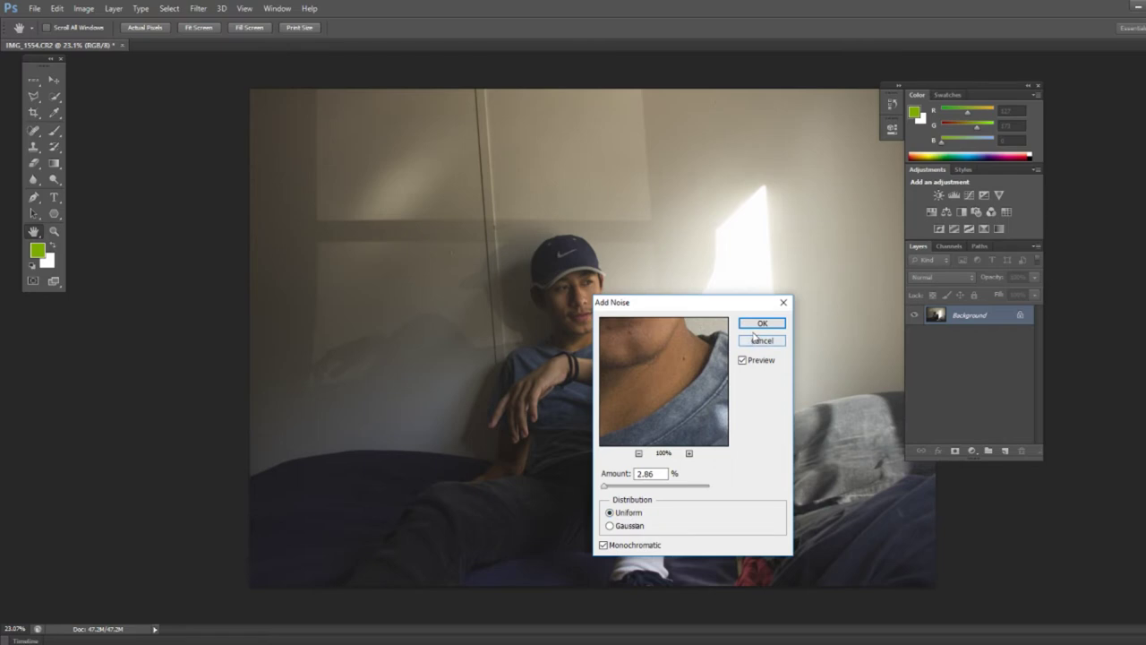
Check the grain on the face and cap in the filter preview and apply the noise.
{"action": "left_click_drag", "start_coordinate": [626, 387], "coordinate": [678, 446]}
{"action": "left_click_drag", "start_coordinate": [668, 362], "coordinate": [689, 434]}
{"action": "left_click_drag", "start_coordinate": [677, 352], "coordinate": [729, 360]}
{"action": "left_click_drag", "start_coordinate": [704, 359], "coordinate": [695, 357]}
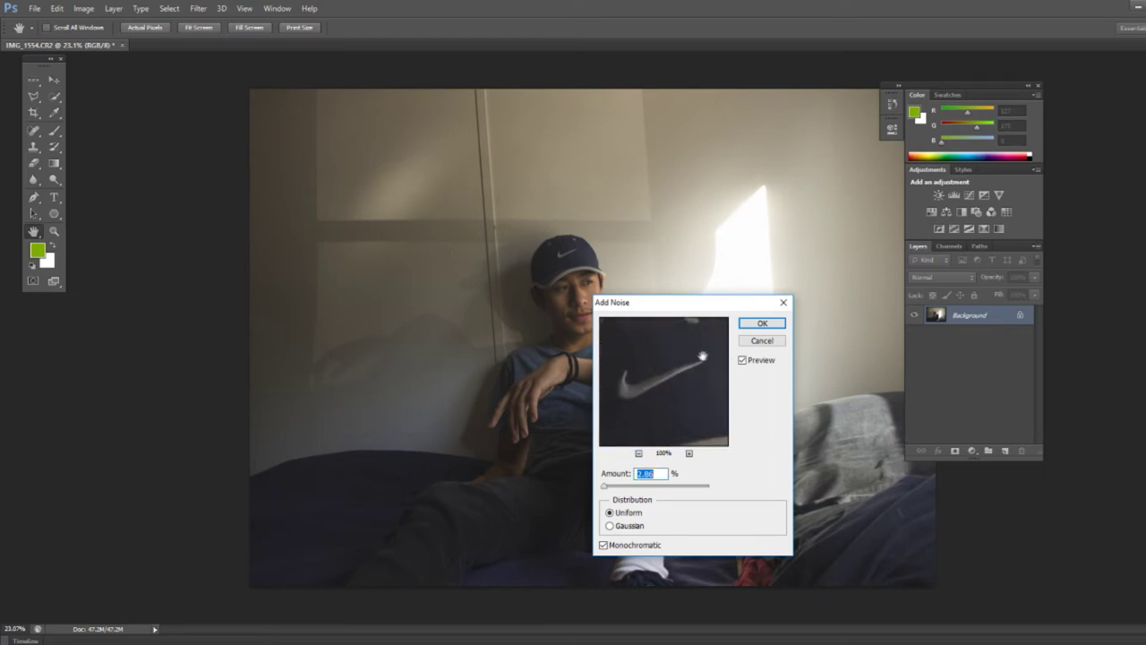
{"action": "left_click", "coordinate": [762, 324]}
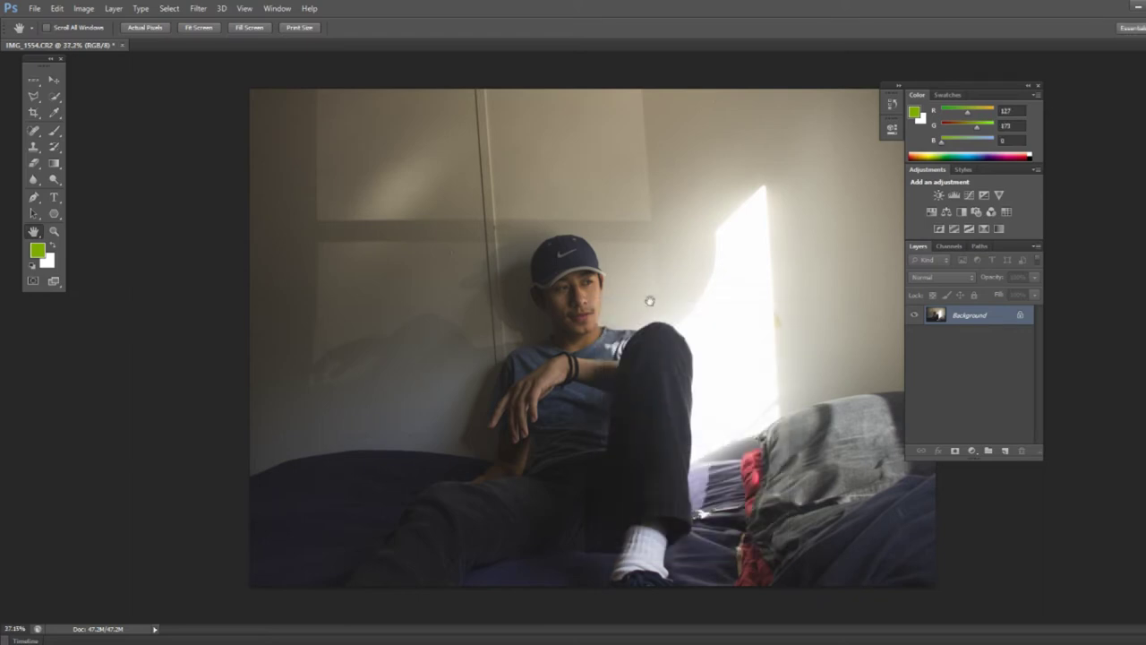
Start the Lighting Effects filter and move its spot light onto the subject's chin area.
{"action": "left_click", "coordinate": [169, 8]}
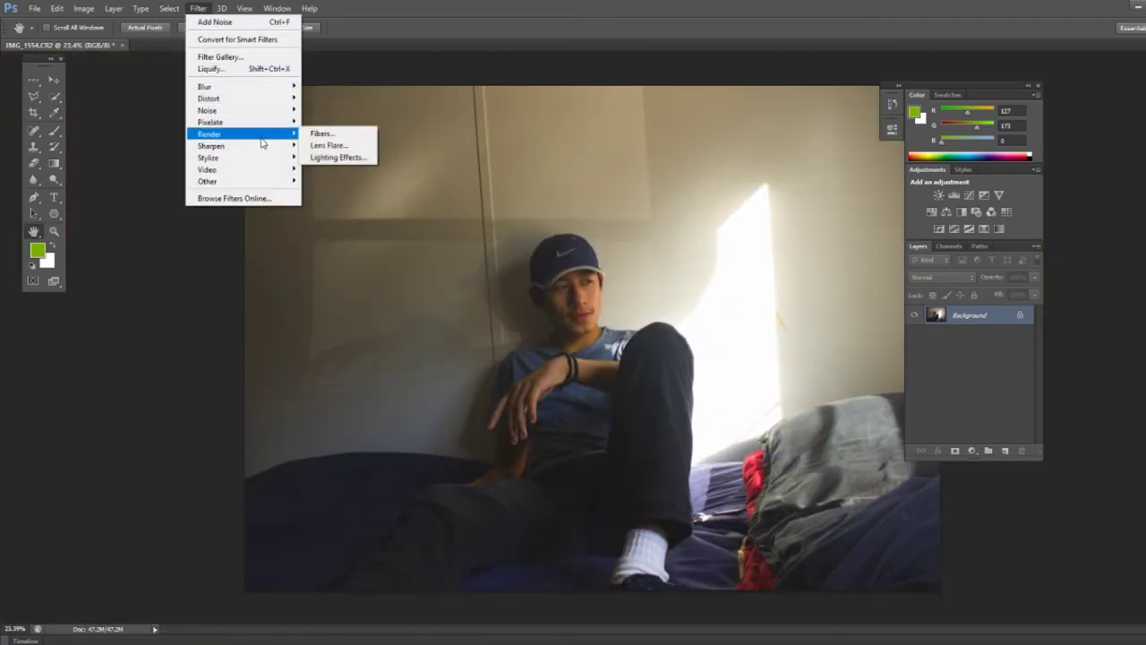
{"action": "mouse_move", "coordinate": [267, 142]}
{"action": "left_click", "coordinate": [356, 157]}
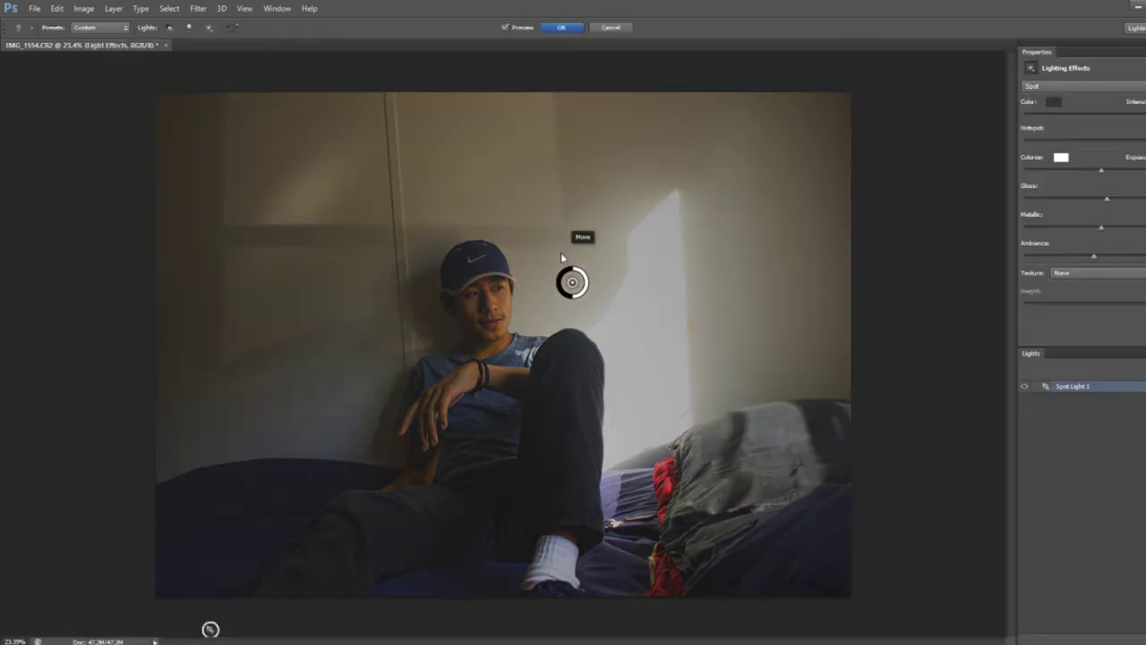
{"action": "left_click_drag", "start_coordinate": [563, 287], "coordinate": [532, 309]}
{"action": "scroll", "coordinate": [532, 309], "scroll_direction": "down", "scroll_amount": 5}
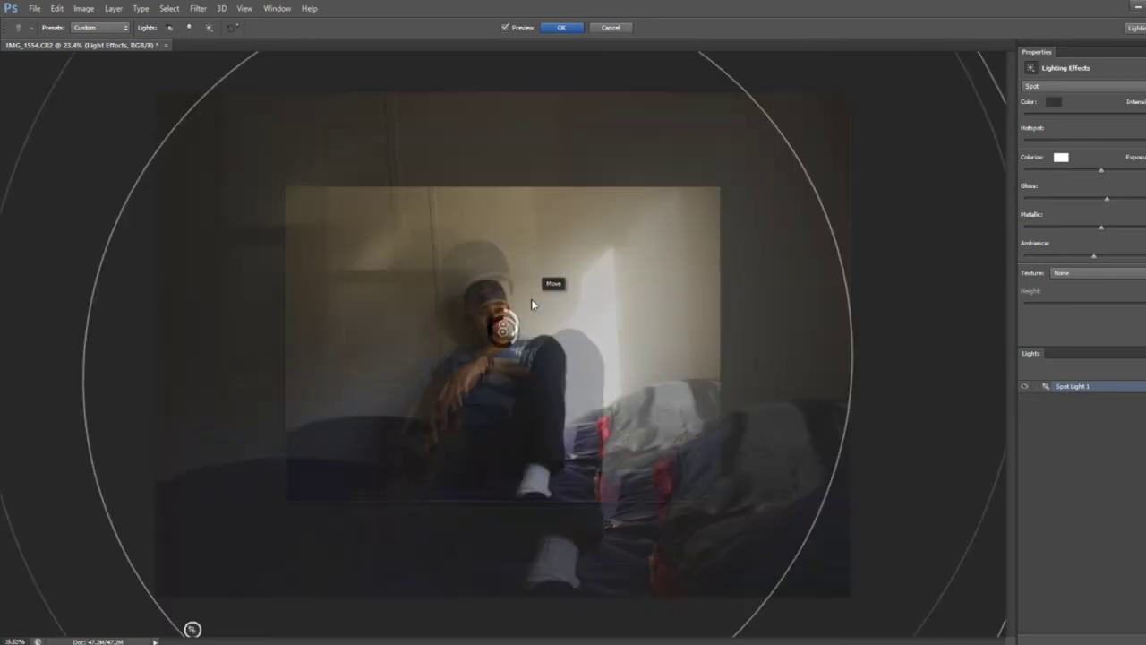
Enlarge the spot light's outer circle so that the light spreads far beyond the edges of the photo.
{"action": "mouse_move", "coordinate": [670, 174]}
{"action": "left_mouse_down"}
{"action": "mouse_move", "coordinate": [707, 158]}
{"action": "mouse_move", "coordinate": [701, 149]}
{"action": "mouse_move", "coordinate": [651, 185]}
{"action": "left_mouse_up"}
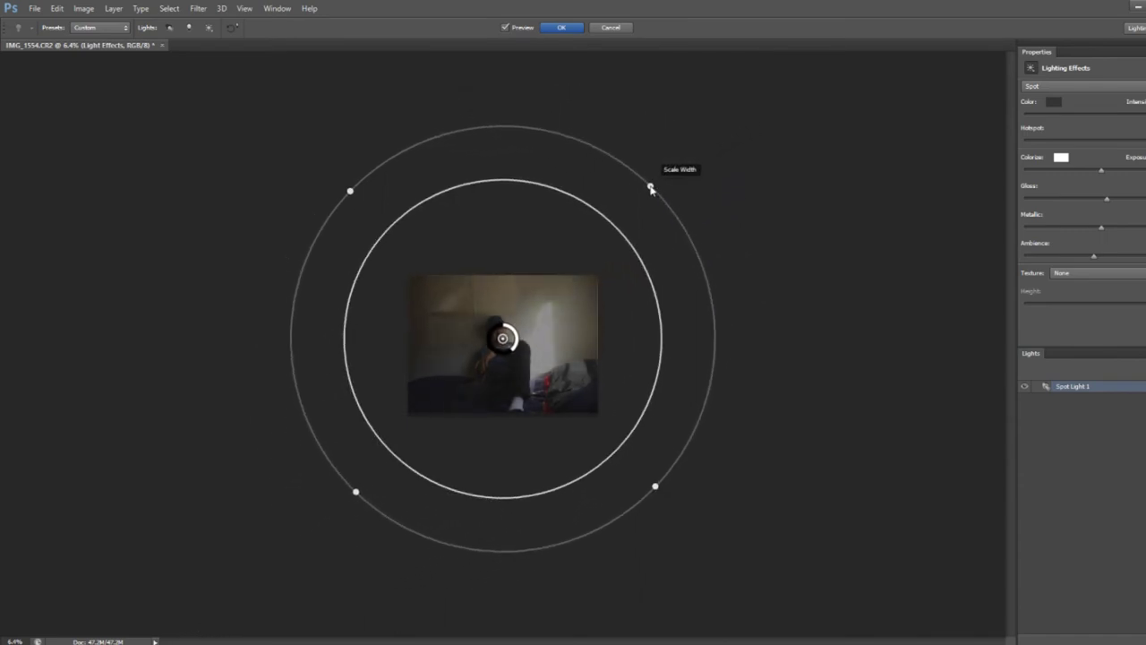
{"action": "left_click_drag", "start_coordinate": [350, 194], "coordinate": [277, 68]}
{"action": "scroll", "coordinate": [520, 369], "scroll_direction": "up", "scroll_amount": 3}
{"action": "scroll", "coordinate": [656, 456], "scroll_direction": "up", "scroll_amount": 3}
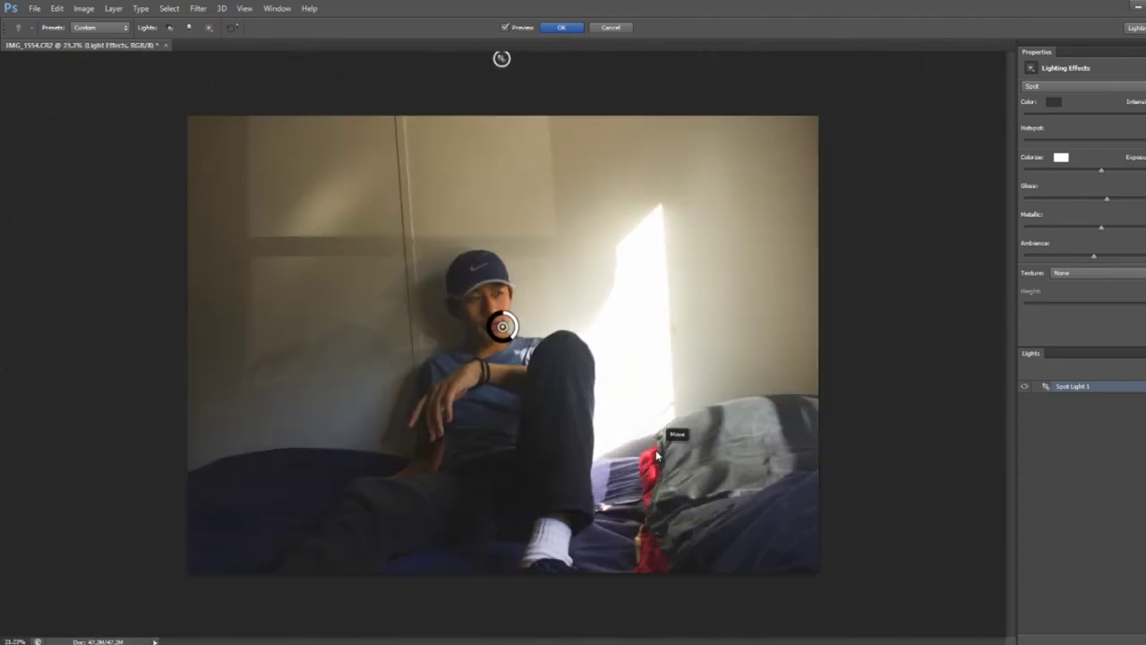
Refine the spot light's size, position and intensity around the centre of the photo and apply the lighting effect.
{"action": "scroll", "coordinate": [641, 446], "scroll_direction": "down", "scroll_amount": 2}
{"action": "scroll", "coordinate": [534, 206], "scroll_direction": "down", "scroll_amount": 3}
{"action": "mouse_move", "coordinate": [345, 163]}
{"action": "left_mouse_down"}
{"action": "mouse_move", "coordinate": [304, 126]}
{"action": "mouse_move", "coordinate": [355, 158]}
{"action": "left_mouse_up"}
{"action": "mouse_move", "coordinate": [685, 195]}
{"action": "left_mouse_down"}
{"action": "mouse_move", "coordinate": [694, 181]}
{"action": "mouse_move", "coordinate": [687, 192]}
{"action": "left_mouse_up"}
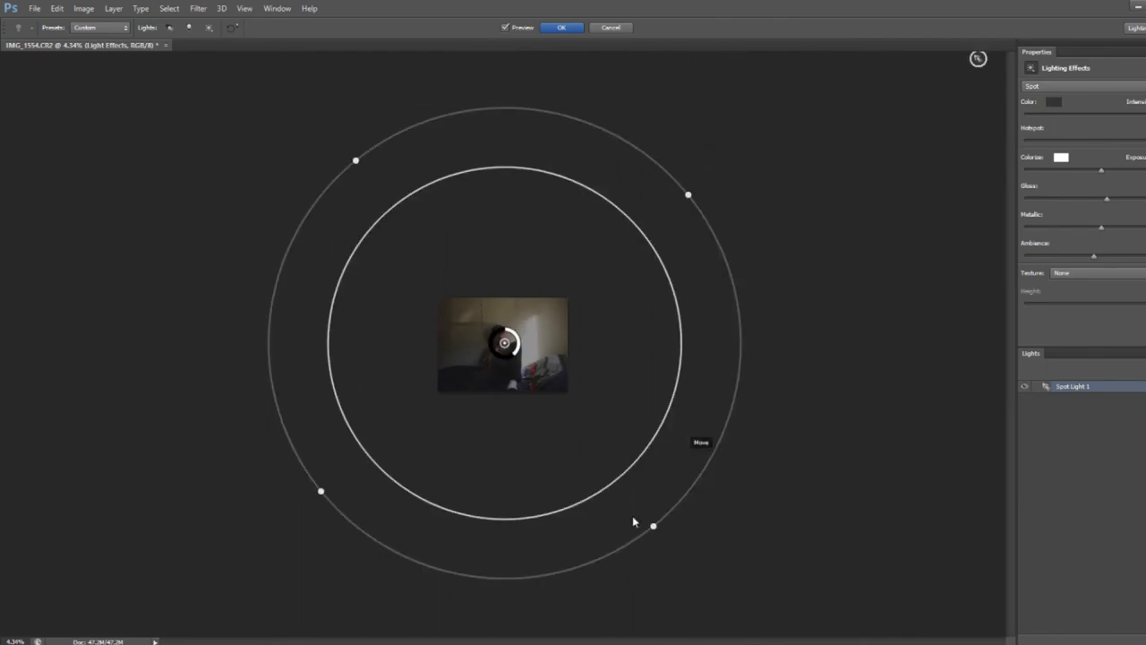
{"action": "left_click_drag", "start_coordinate": [651, 529], "coordinate": [660, 527]}
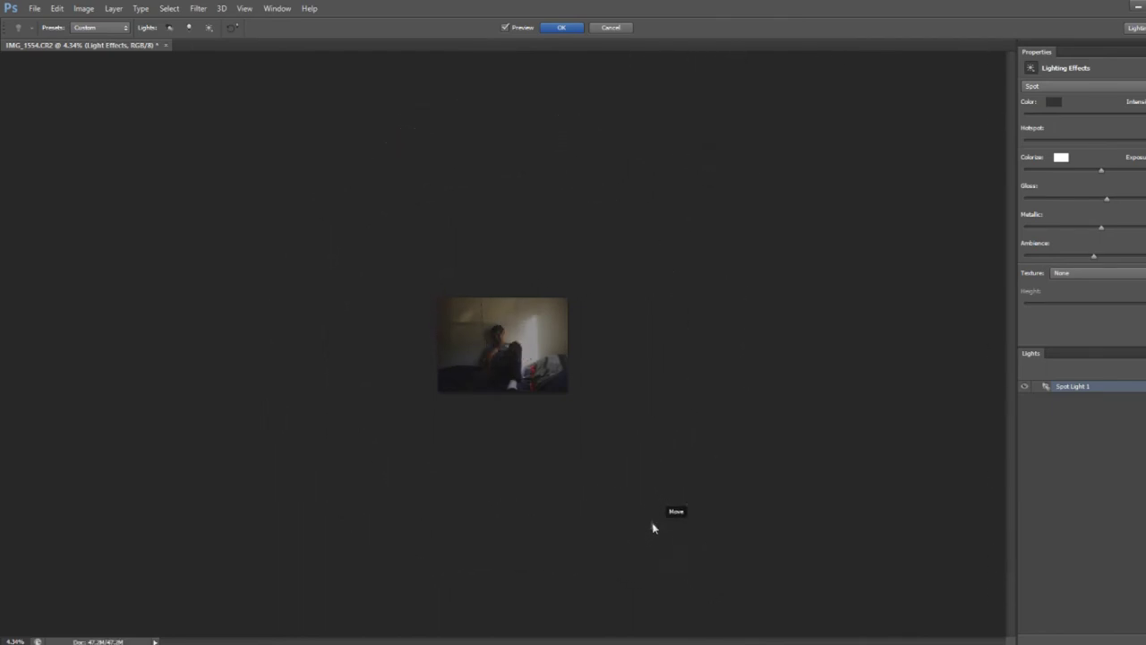
{"action": "left_click_drag", "start_coordinate": [622, 483], "coordinate": [614, 484]}
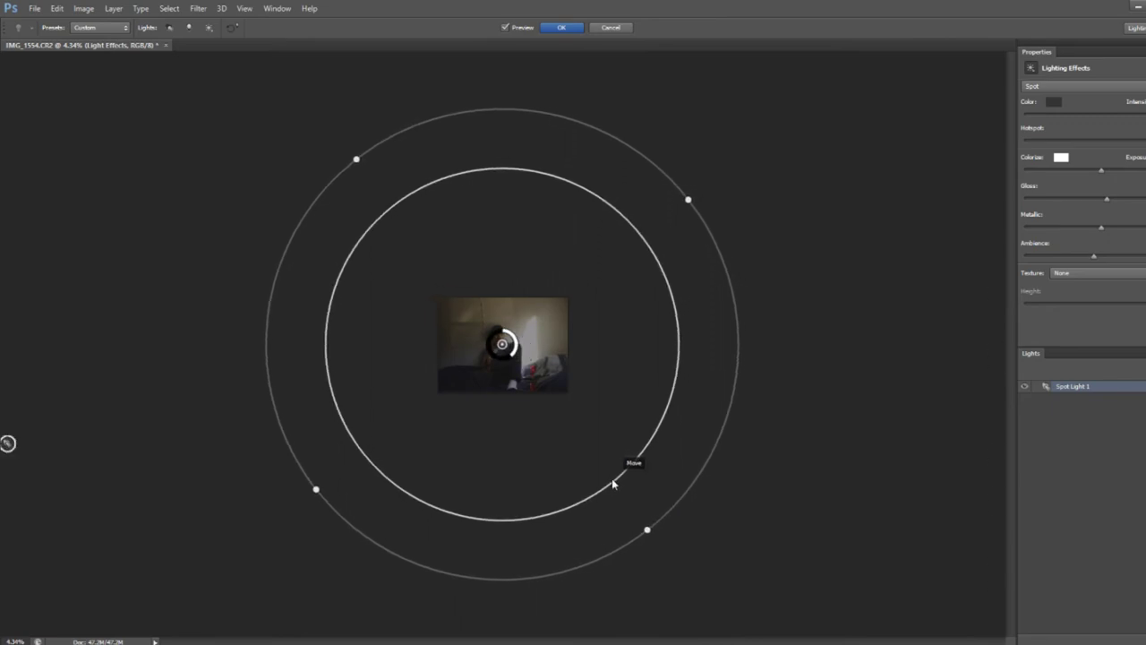
{"action": "mouse_move", "coordinate": [647, 533]}
{"action": "left_mouse_down"}
{"action": "mouse_move", "coordinate": [662, 547]}
{"action": "mouse_move", "coordinate": [644, 532]}
{"action": "left_mouse_up"}
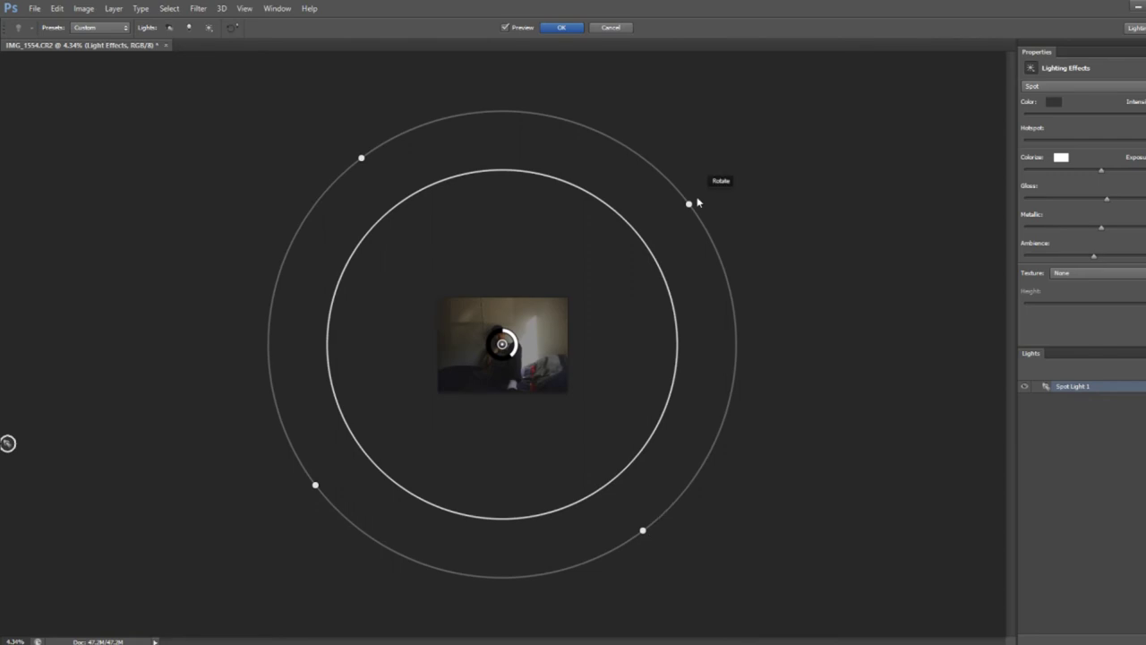
{"action": "mouse_move", "coordinate": [689, 207]}
{"action": "left_mouse_down"}
{"action": "mouse_move", "coordinate": [704, 199]}
{"action": "mouse_move", "coordinate": [686, 205]}
{"action": "left_mouse_up"}
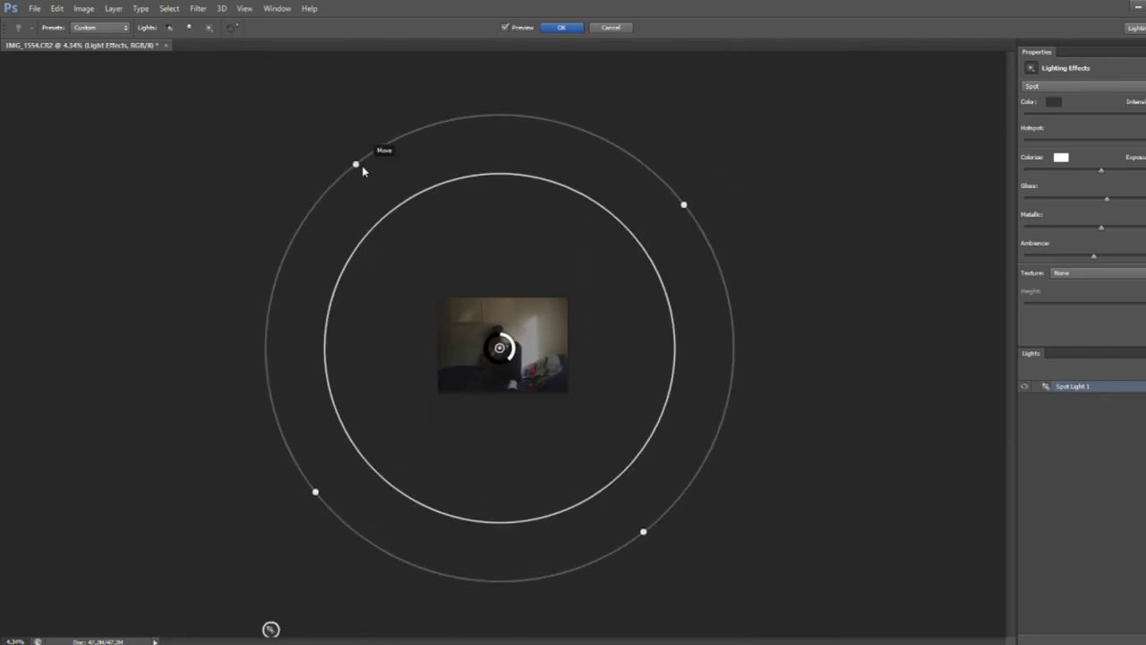
{"action": "mouse_move", "coordinate": [360, 164]}
{"action": "left_mouse_down"}
{"action": "mouse_move", "coordinate": [350, 158]}
{"action": "mouse_move", "coordinate": [363, 164]}
{"action": "left_mouse_up"}
{"action": "mouse_move", "coordinate": [514, 363]}
{"action": "left_mouse_down"}
{"action": "mouse_move", "coordinate": [494, 367]}
{"action": "mouse_move", "coordinate": [503, 362]}
{"action": "left_mouse_up"}
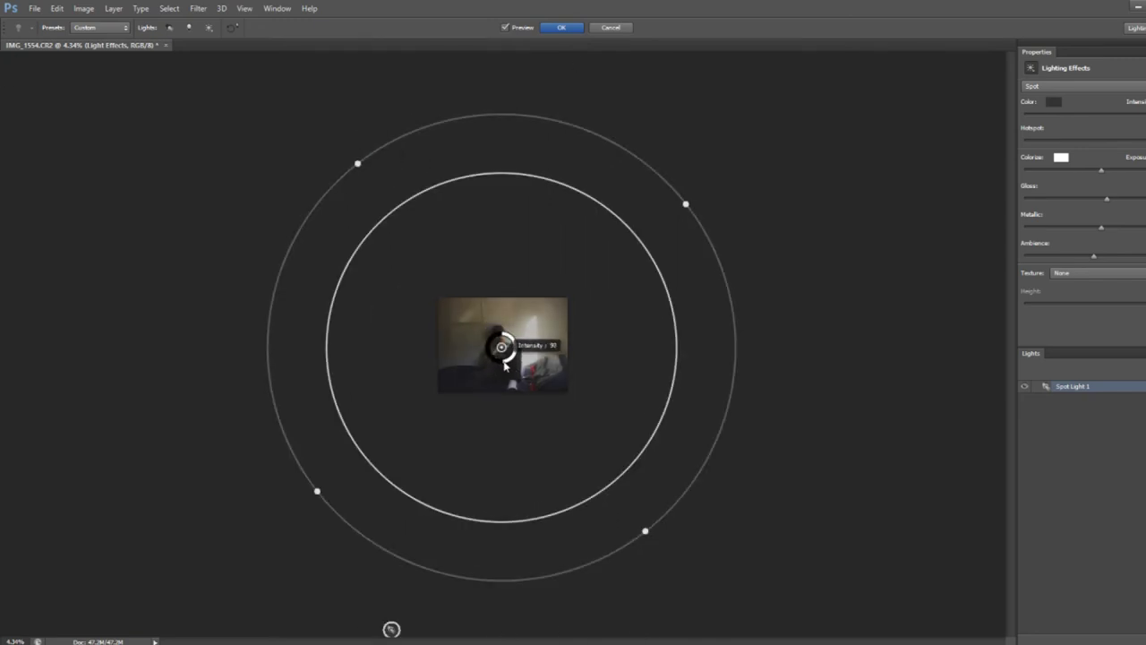
{"action": "left_click", "coordinate": [562, 29]}
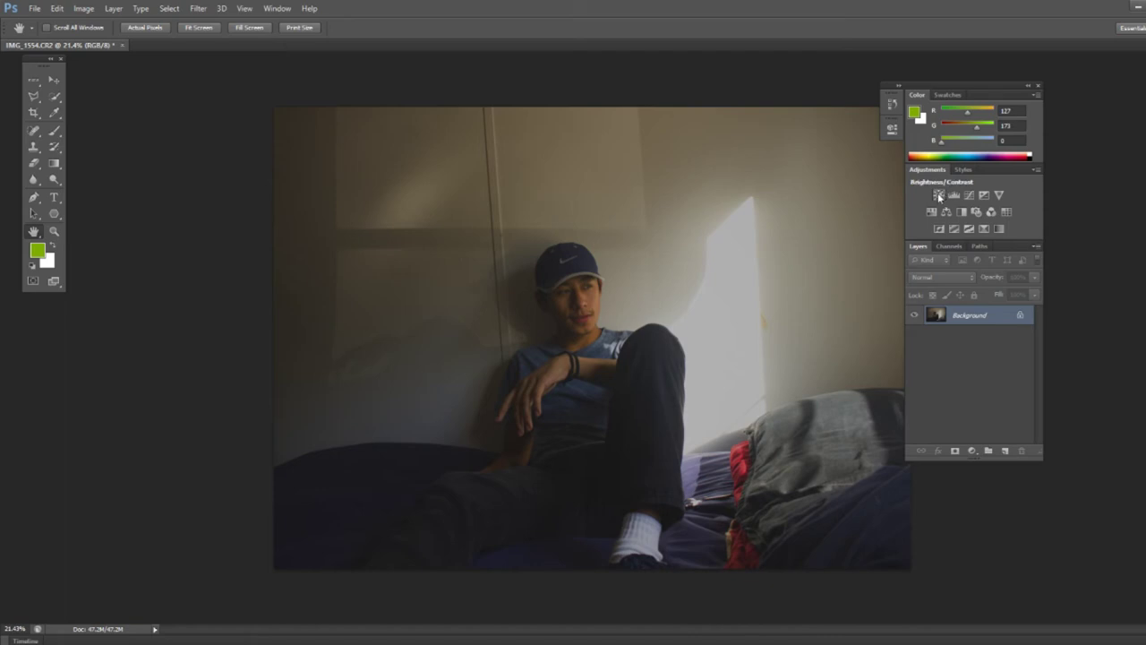
Move the floating panels off the photo and start a text layer beside the subject in the Brushed Traveler font.
{"action": "left_click_drag", "start_coordinate": [988, 85], "coordinate": [1036, 82]}
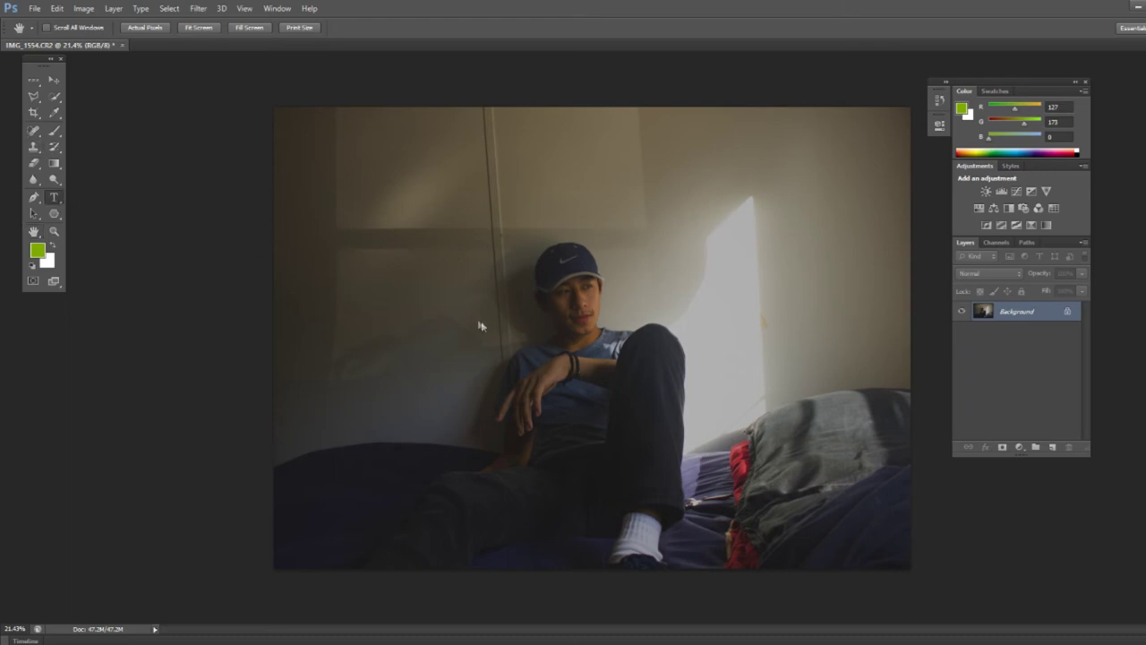
{"action": "key", "text": "t"}
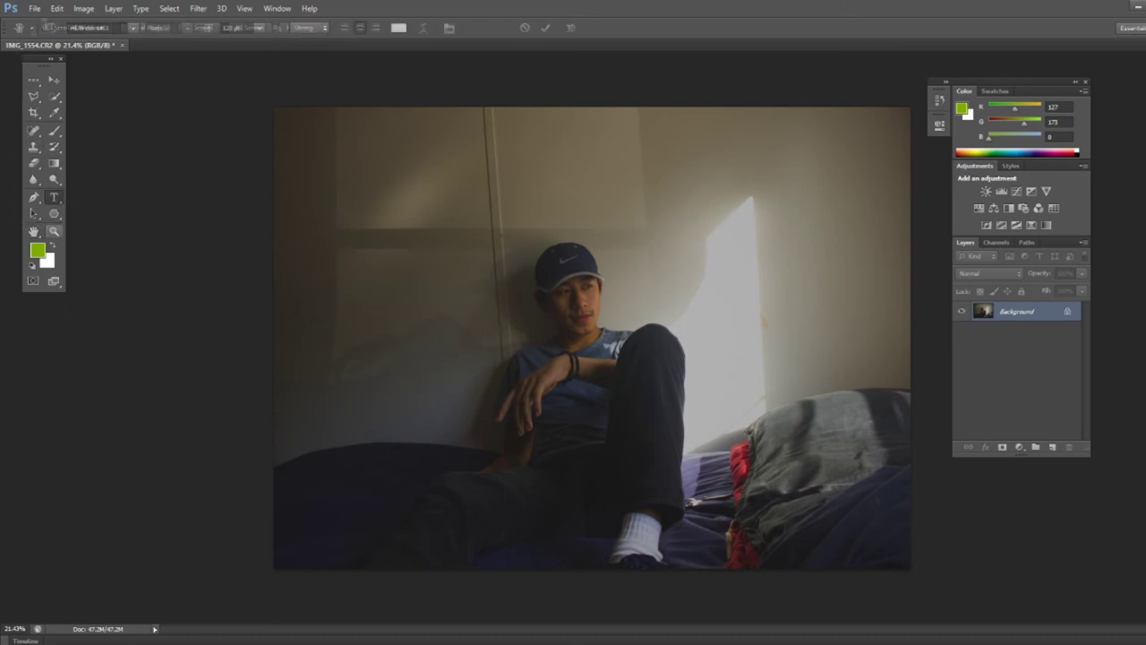
{"action": "left_click", "coordinate": [493, 317]}
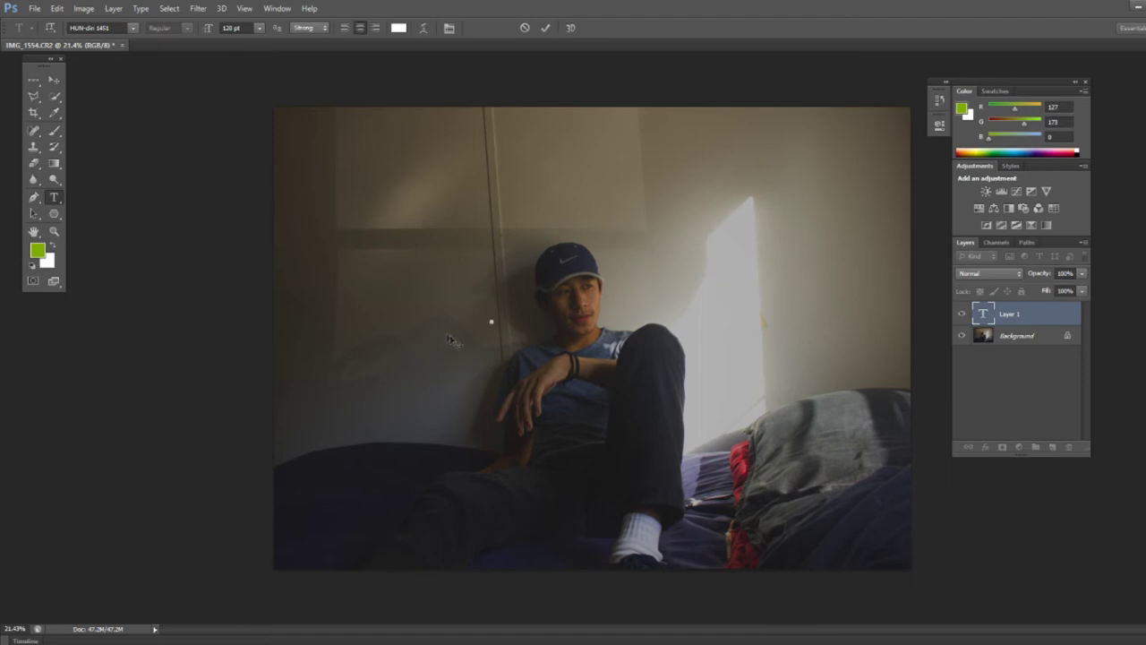
{"action": "left_click", "coordinate": [132, 28]}
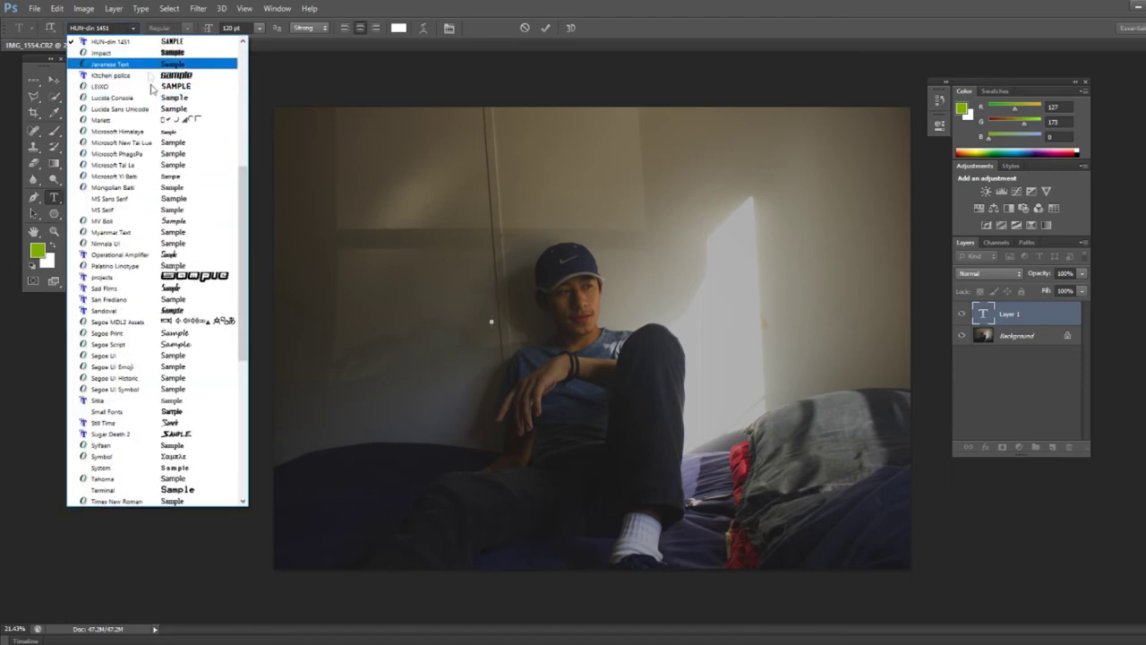
{"action": "scroll", "coordinate": [152, 269], "scroll_direction": "up", "scroll_amount": 5}
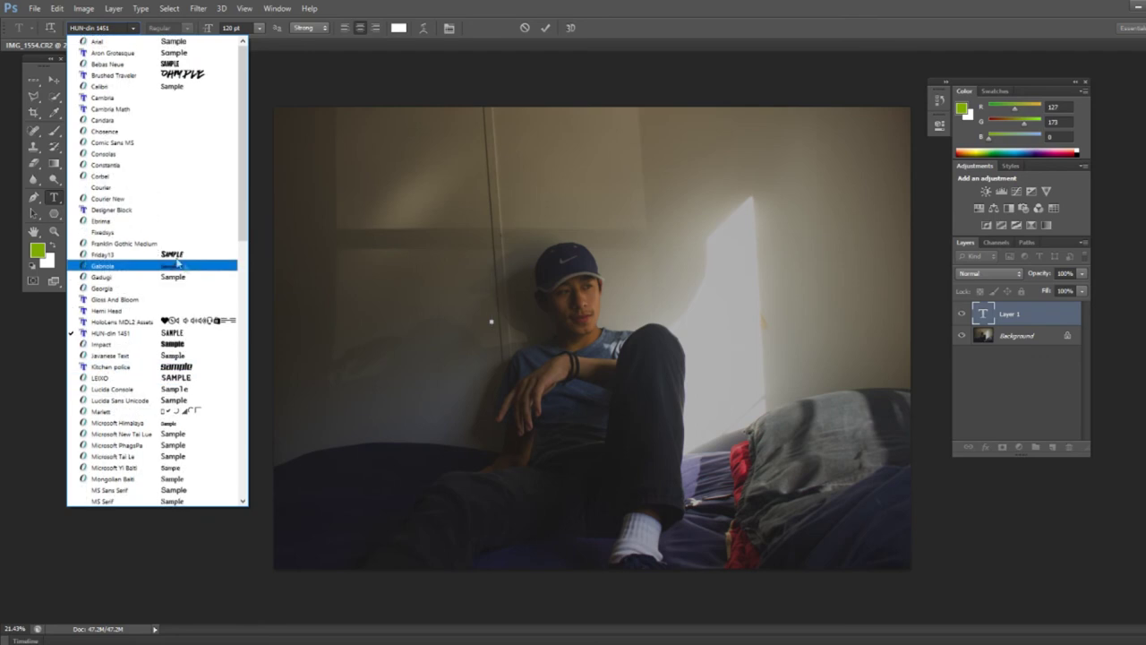
{"action": "left_click", "coordinate": [189, 74]}
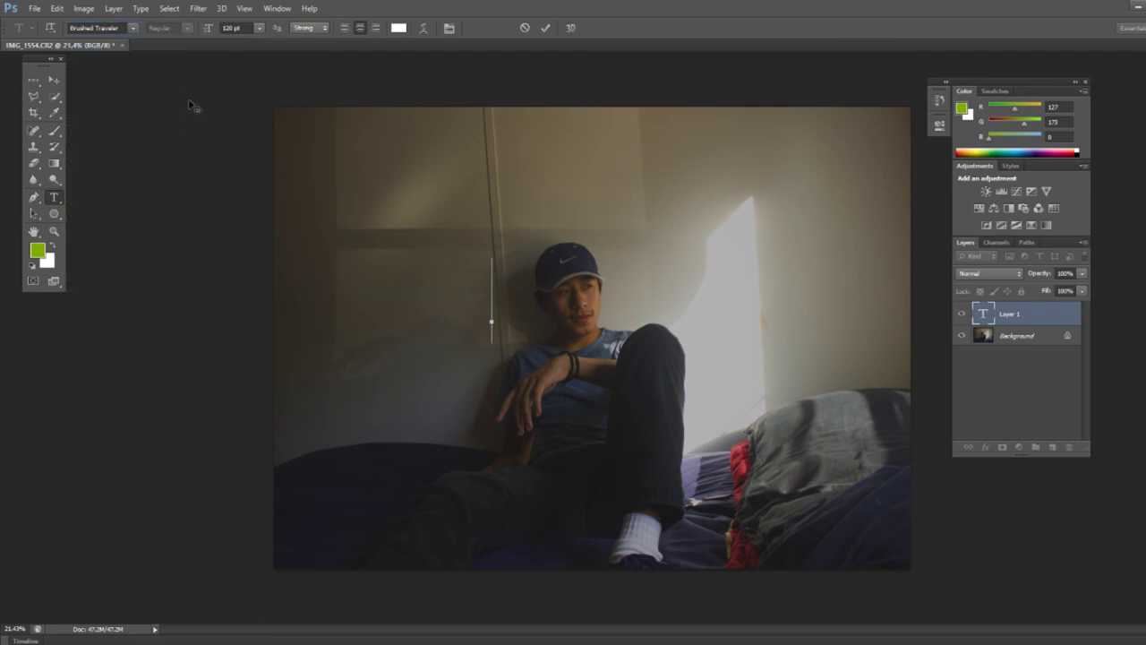
Enter the title KOTO, place it on the wall above the subject's cap and commit the text.
{"action": "type", "text": "K"}
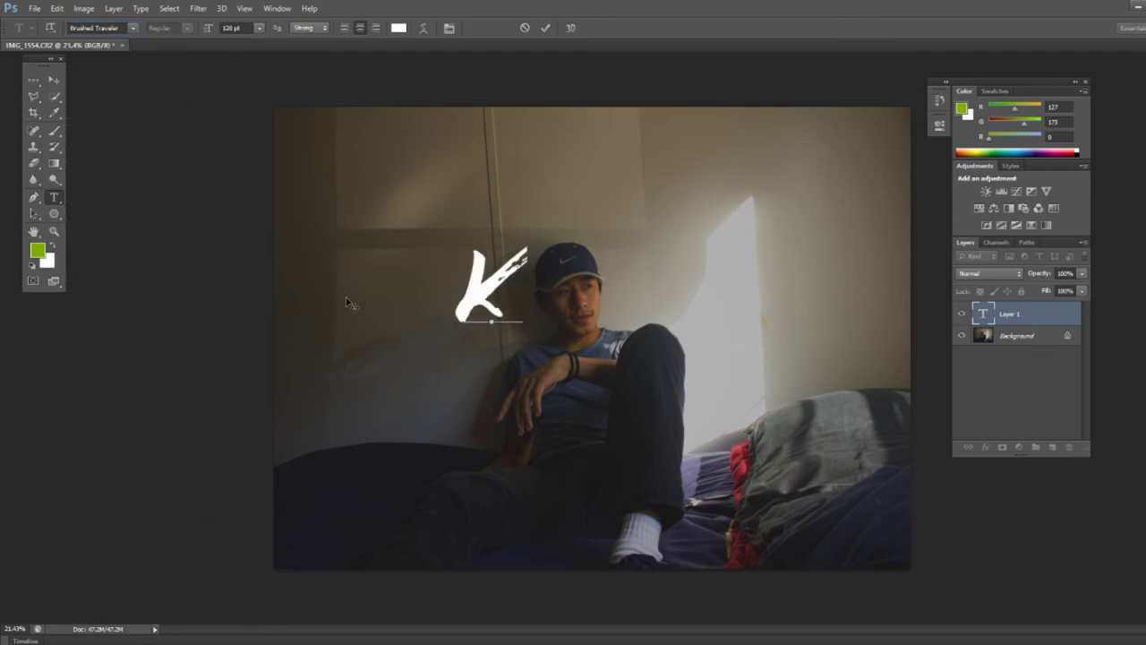
{"action": "type", "text": "OTO"}
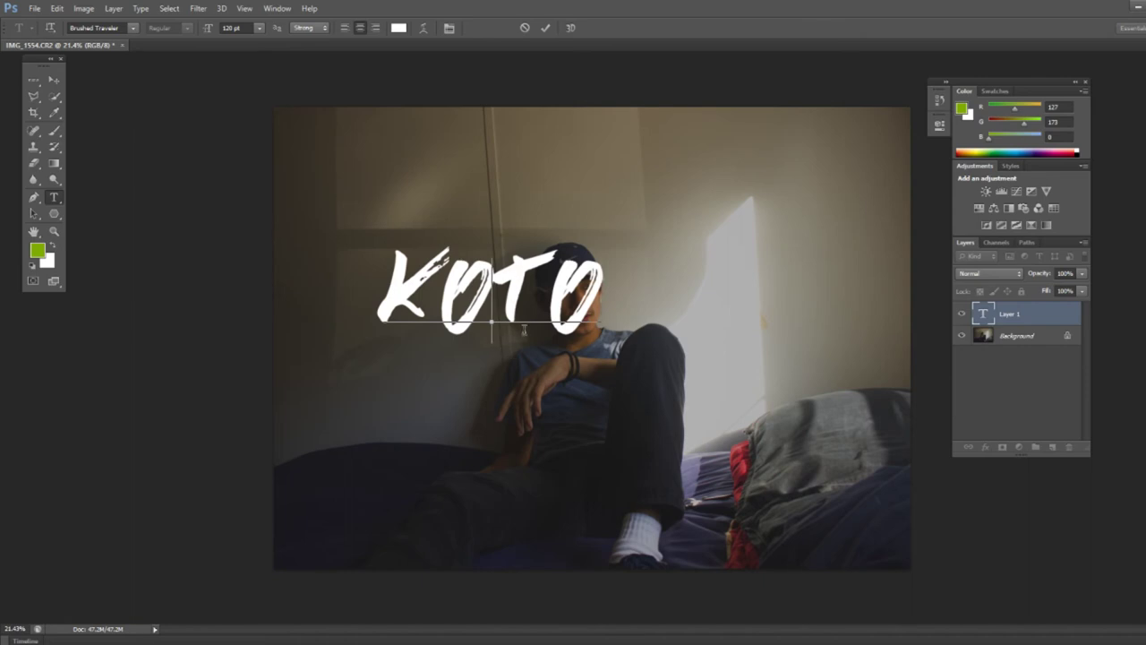
{"action": "left_click_drag", "start_coordinate": [521, 373], "coordinate": [597, 278]}
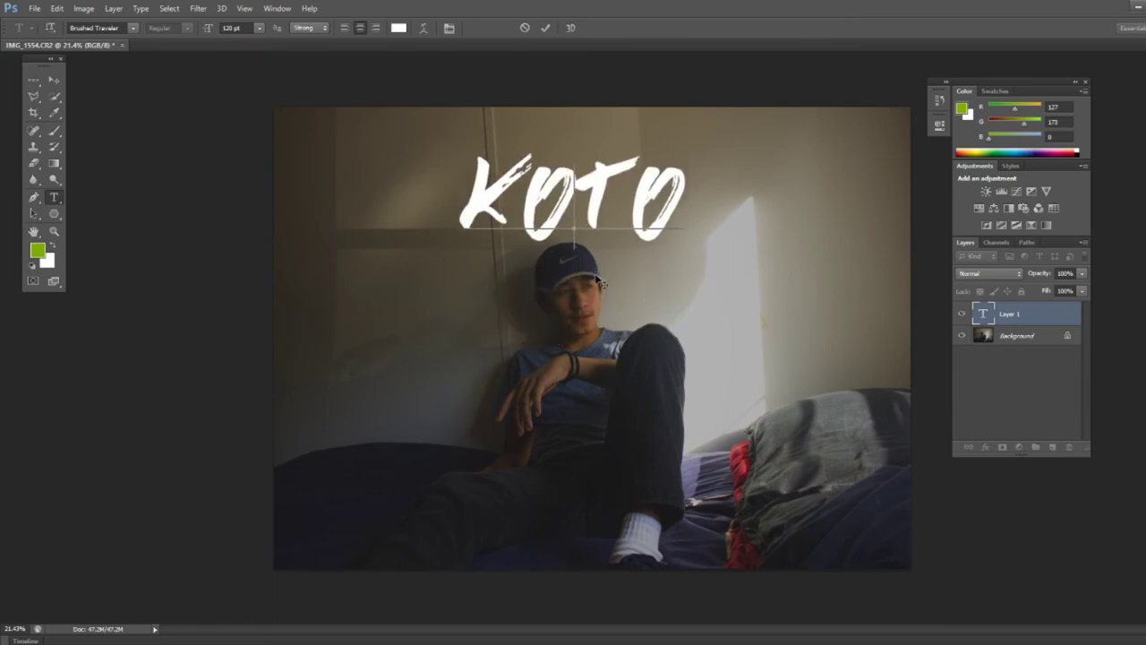
{"action": "left_click", "coordinate": [544, 28]}
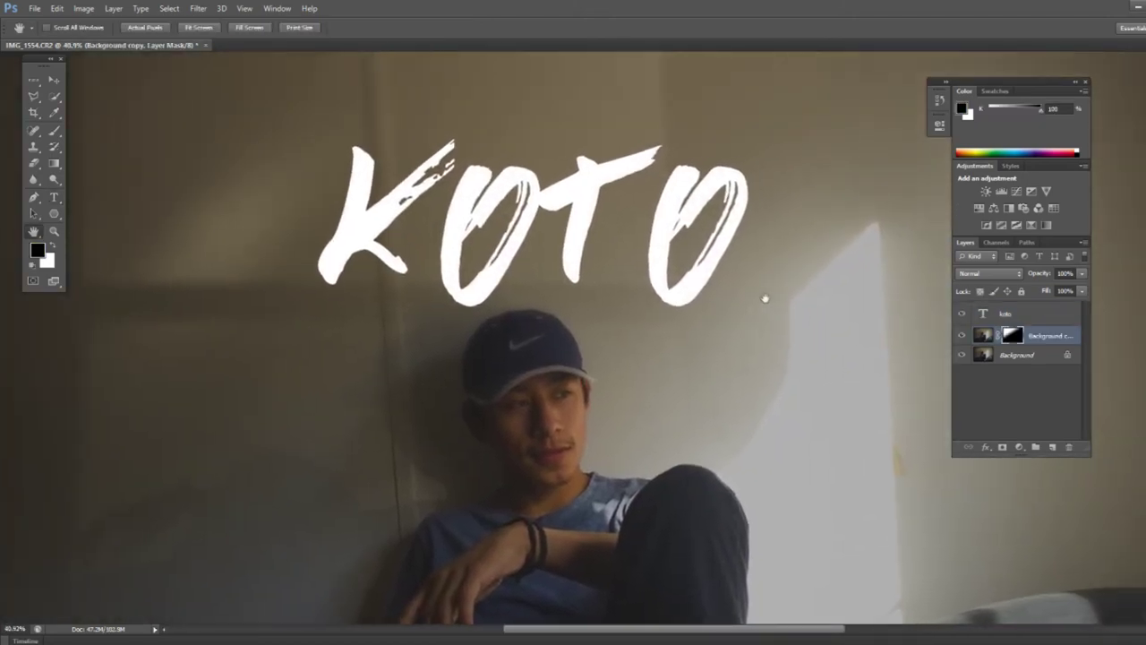
Examine the title lettering, the subject's face and the sunlit wall close up and from farther away.
{"action": "left_click_drag", "start_coordinate": [762, 299], "coordinate": [721, 215]}
{"action": "left_click_drag", "start_coordinate": [448, 294], "coordinate": [358, 501]}
{"action": "left_click_drag", "start_coordinate": [596, 264], "coordinate": [542, 267]}
{"action": "scroll", "coordinate": [231, 416], "scroll_direction": "down", "scroll_amount": 5}
{"action": "scroll", "coordinate": [537, 415], "scroll_direction": "up", "scroll_amount": 4}
{"action": "scroll", "coordinate": [594, 341], "scroll_direction": "down", "scroll_amount": 4}
{"action": "scroll", "coordinate": [532, 440], "scroll_direction": "up", "scroll_amount": 8}
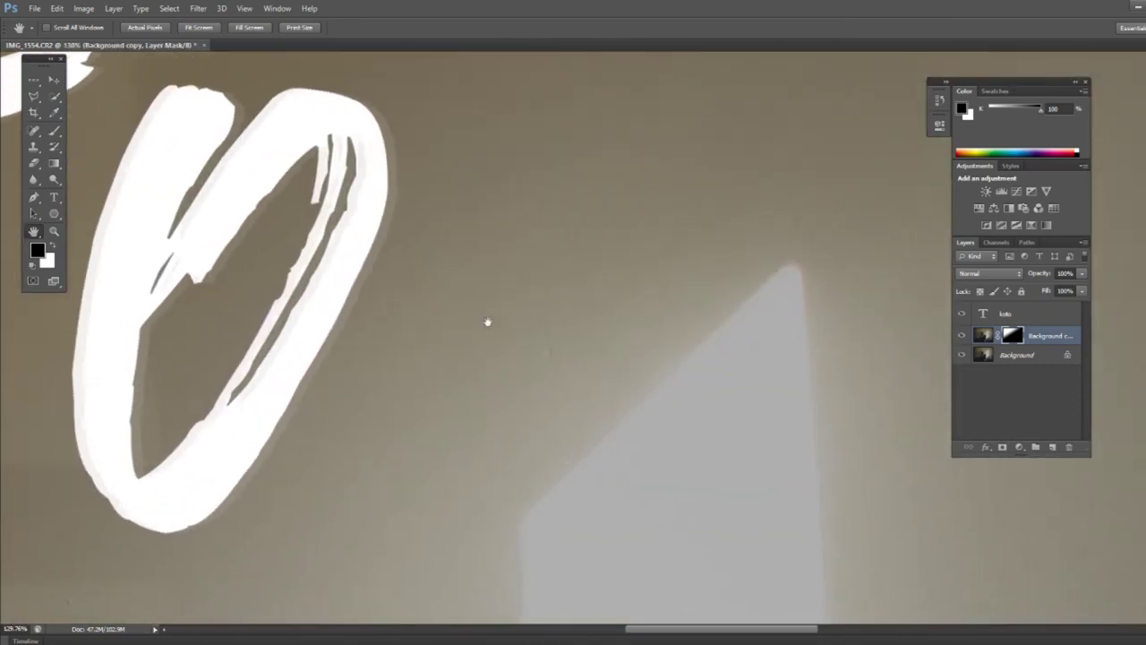
{"action": "scroll", "coordinate": [487, 321], "scroll_direction": "down", "scroll_amount": 5}
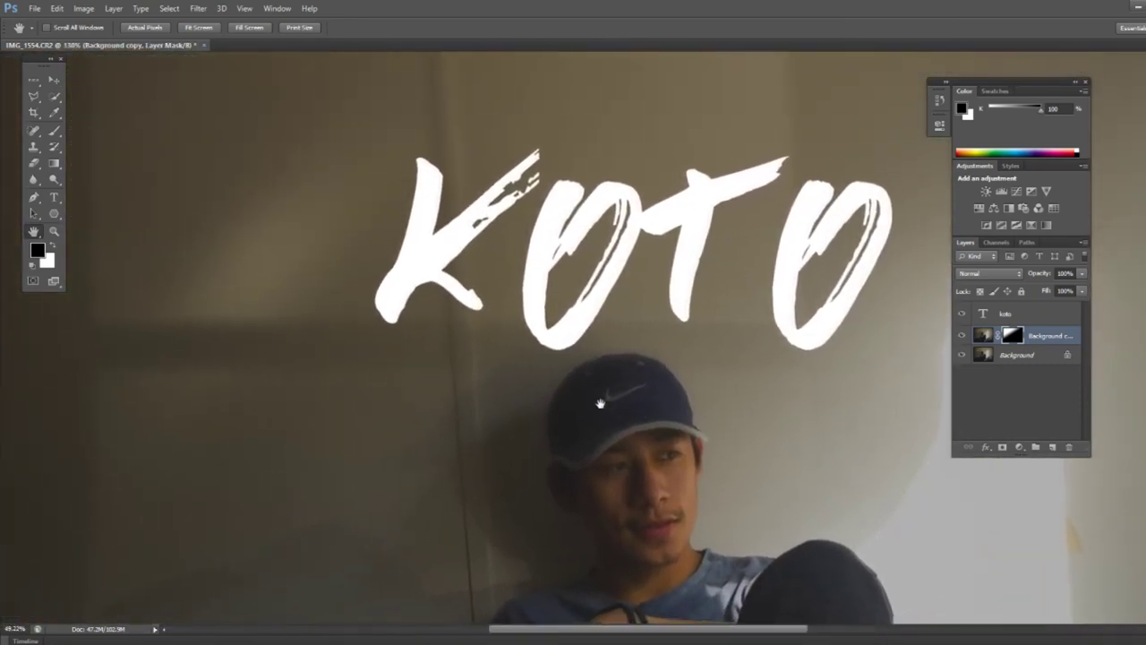
{"action": "scroll", "coordinate": [600, 404], "scroll_direction": "down", "scroll_amount": 2}
{"action": "scroll", "coordinate": [584, 404], "scroll_direction": "up", "scroll_amount": 5}
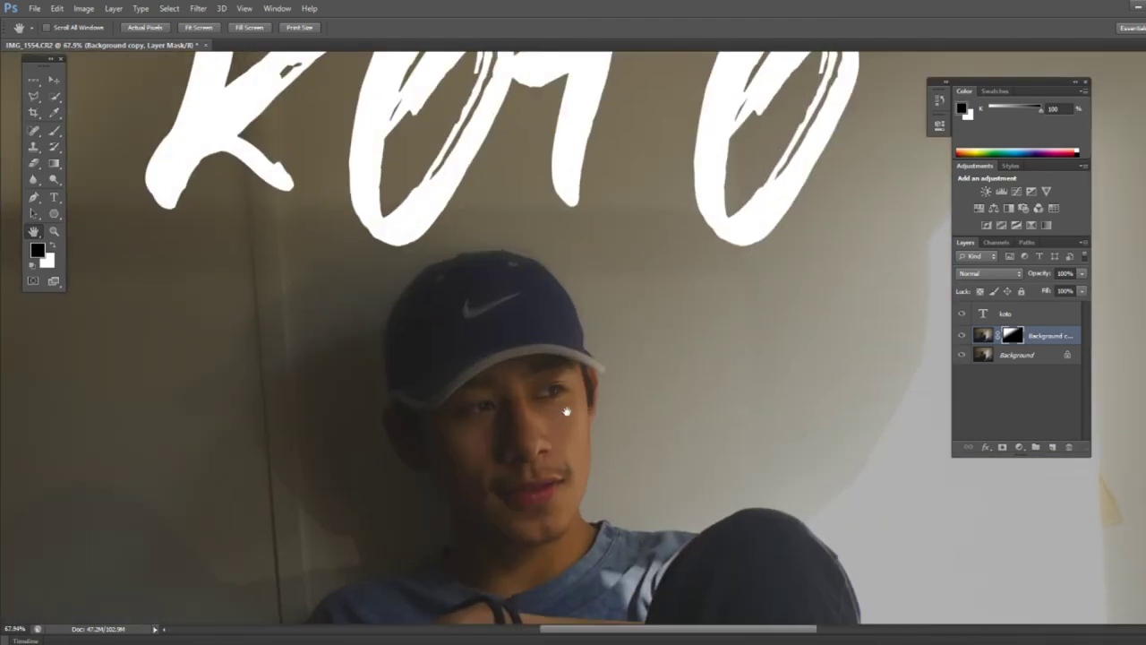
{"action": "scroll", "coordinate": [648, 343], "scroll_direction": "down", "scroll_amount": 4}
{"action": "left_click_drag", "start_coordinate": [597, 353], "coordinate": [543, 497]}
{"action": "left_click_drag", "start_coordinate": [502, 409], "coordinate": [596, 379]}
{"action": "scroll", "coordinate": [642, 522], "scroll_direction": "up", "scroll_amount": 4}
{"action": "scroll", "coordinate": [648, 524], "scroll_direction": "down", "scroll_amount": 6}
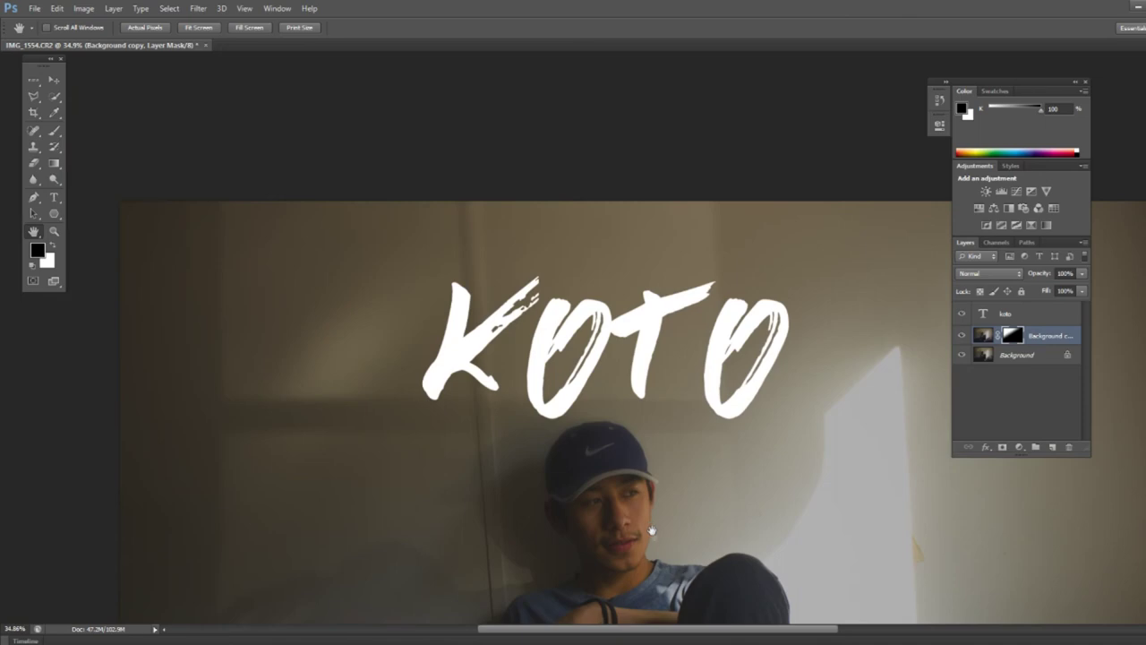
Examine the whole composition, then the subject's cap and face close up beneath the title.
{"action": "left_click_drag", "start_coordinate": [653, 507], "coordinate": [600, 180]}
{"action": "left_click_drag", "start_coordinate": [660, 277], "coordinate": [686, 373]}
{"action": "scroll", "coordinate": [672, 323], "scroll_direction": "down", "scroll_amount": 4}
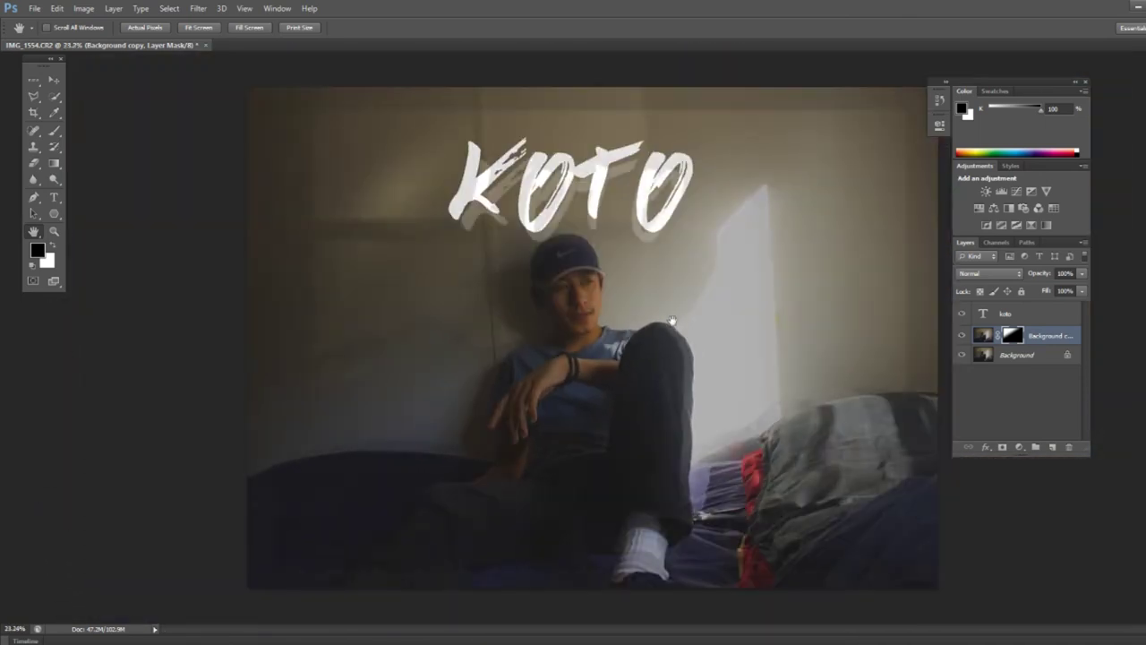
{"action": "scroll", "coordinate": [638, 354], "scroll_direction": "up", "scroll_amount": 6}
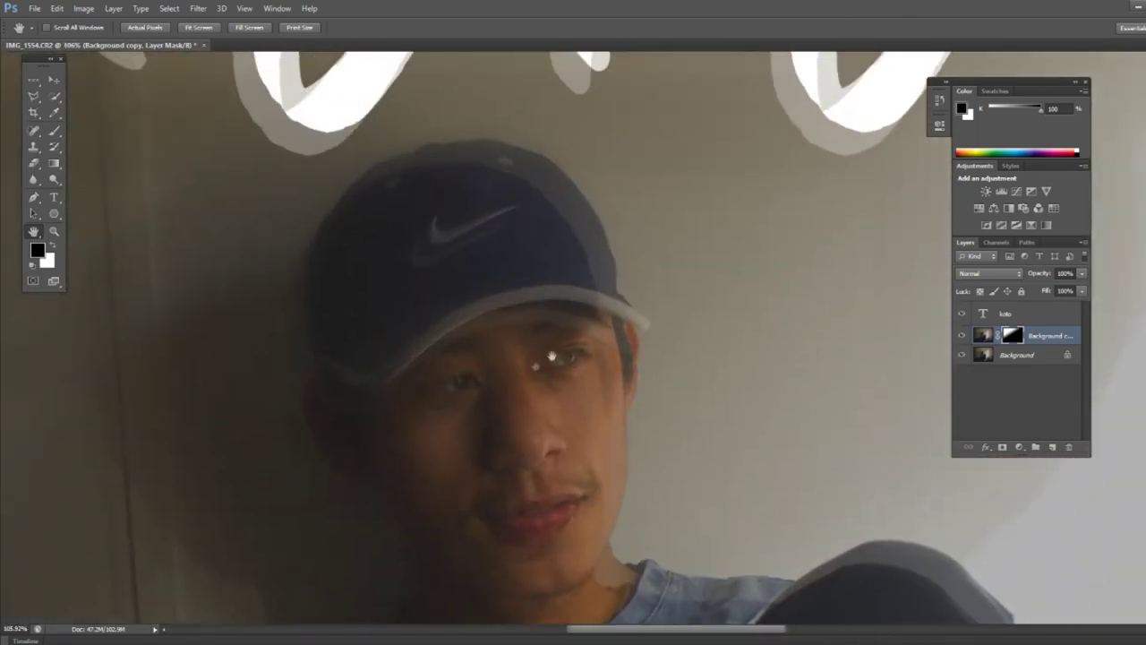
{"action": "left_click_drag", "start_coordinate": [551, 355], "coordinate": [421, 457]}
{"action": "left_click_drag", "start_coordinate": [714, 207], "coordinate": [779, 295]}
Inspect the brush strokes of the KOTO lettering close up and its placement above the cap in the full photo.
{"action": "left_click_drag", "start_coordinate": [227, 293], "coordinate": [686, 187]}
{"action": "scroll", "coordinate": [430, 235], "scroll_direction": "down", "scroll_amount": 3}
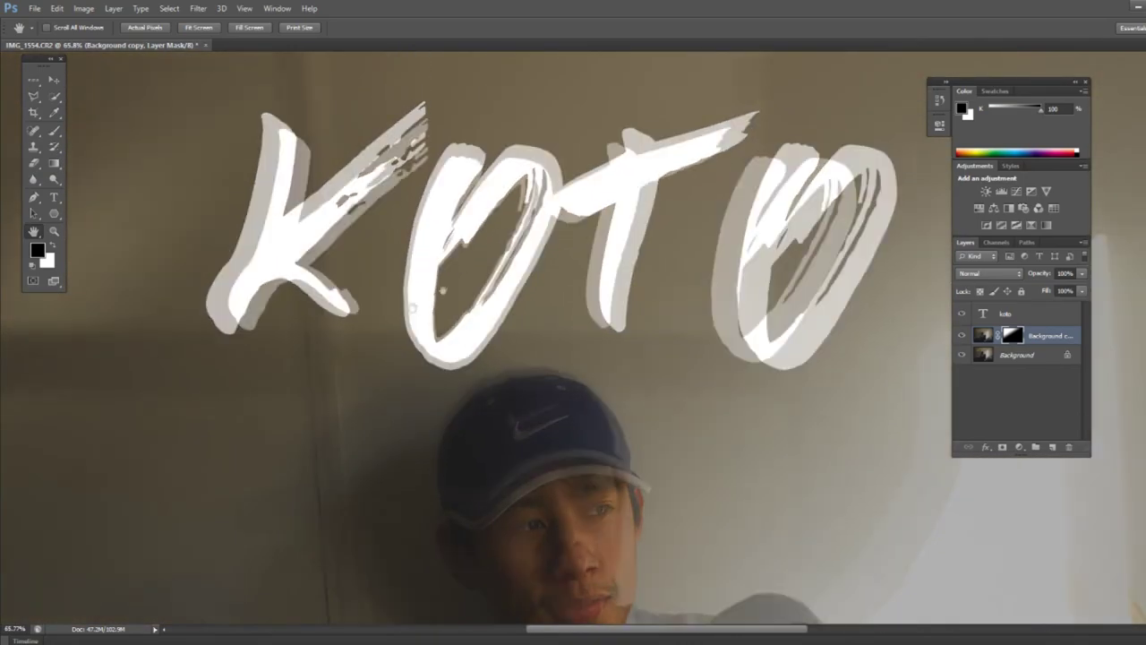
{"action": "scroll", "coordinate": [443, 313], "scroll_direction": "up", "scroll_amount": 4}
{"action": "left_click_drag", "start_coordinate": [458, 264], "coordinate": [409, 363]}
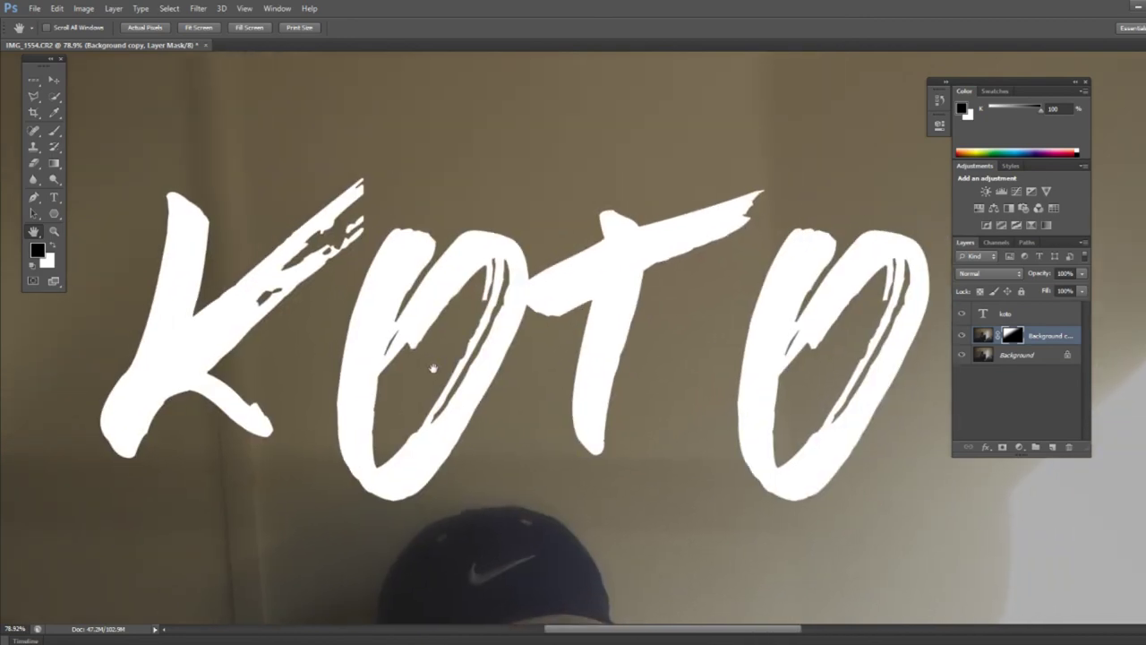
{"action": "left_click_drag", "start_coordinate": [429, 370], "coordinate": [401, 377]}
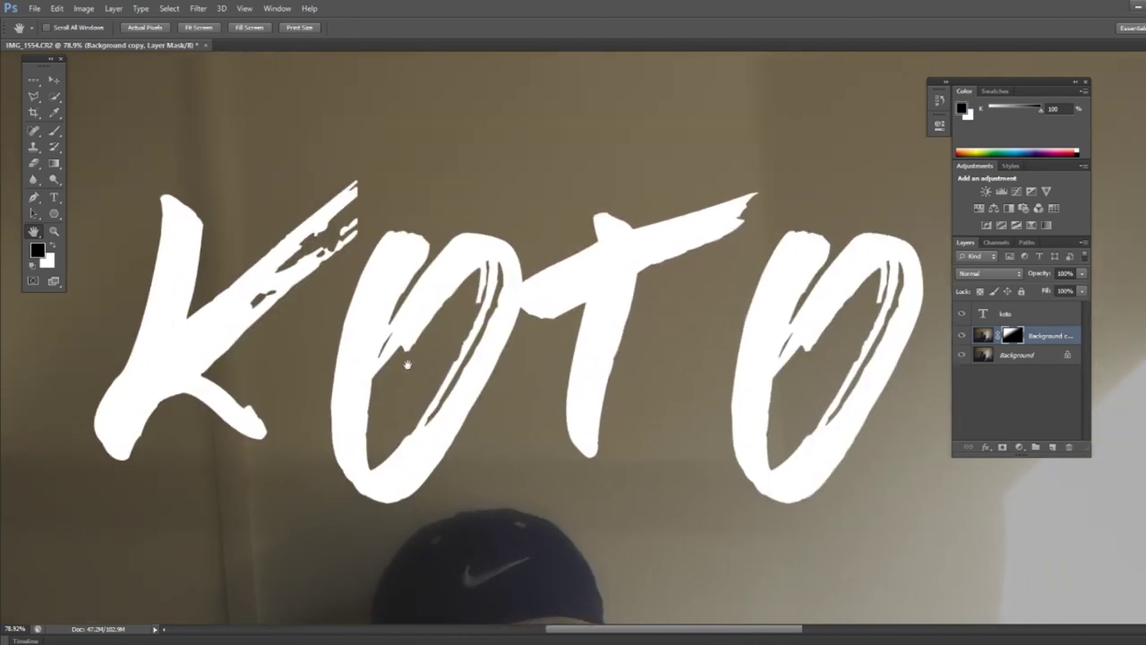
{"action": "scroll", "coordinate": [407, 367], "scroll_direction": "down", "scroll_amount": 3}
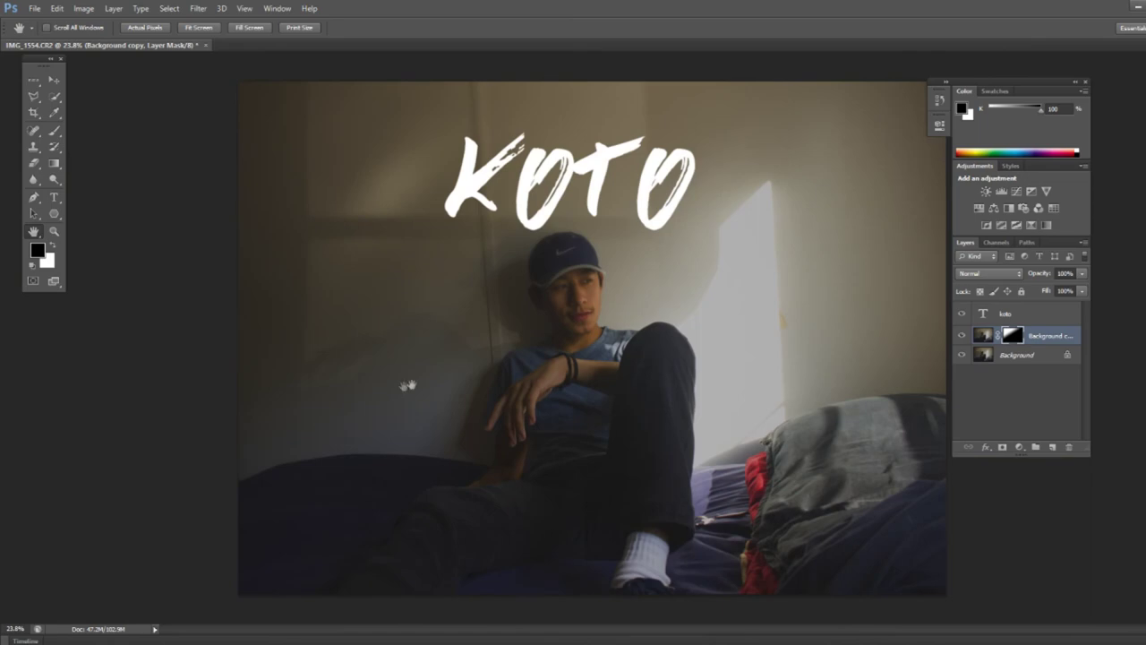
{"action": "scroll", "coordinate": [620, 407], "scroll_direction": "up", "scroll_amount": 2}
{"action": "scroll", "coordinate": [620, 407], "scroll_direction": "up", "scroll_amount": 3}
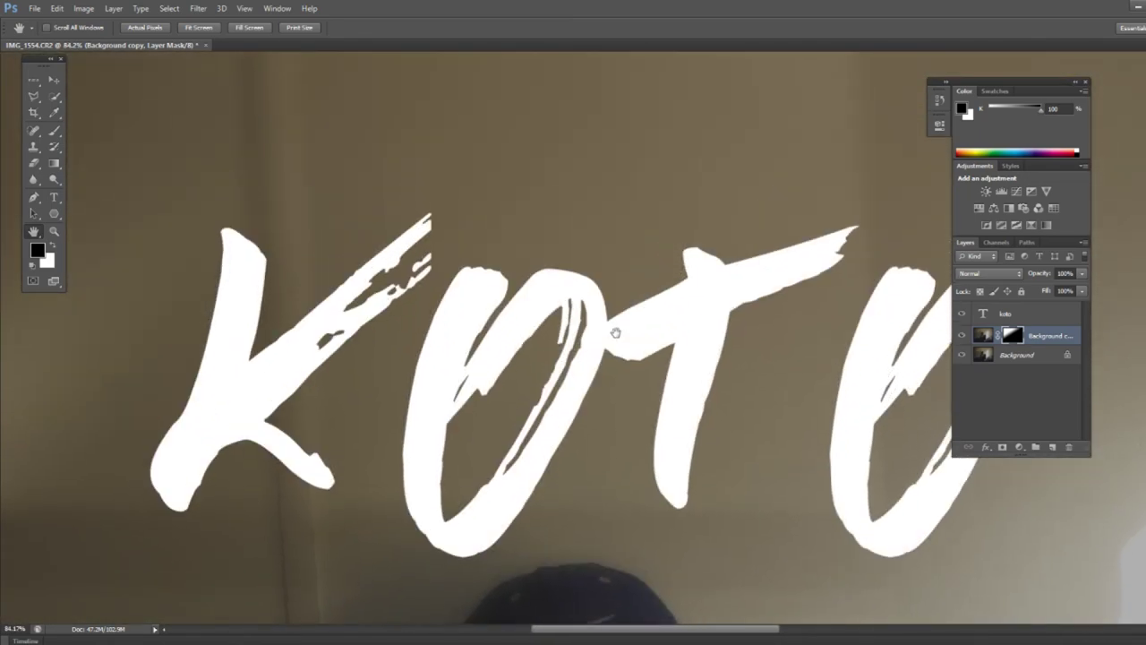
{"action": "left_click_drag", "start_coordinate": [615, 332], "coordinate": [476, 278]}
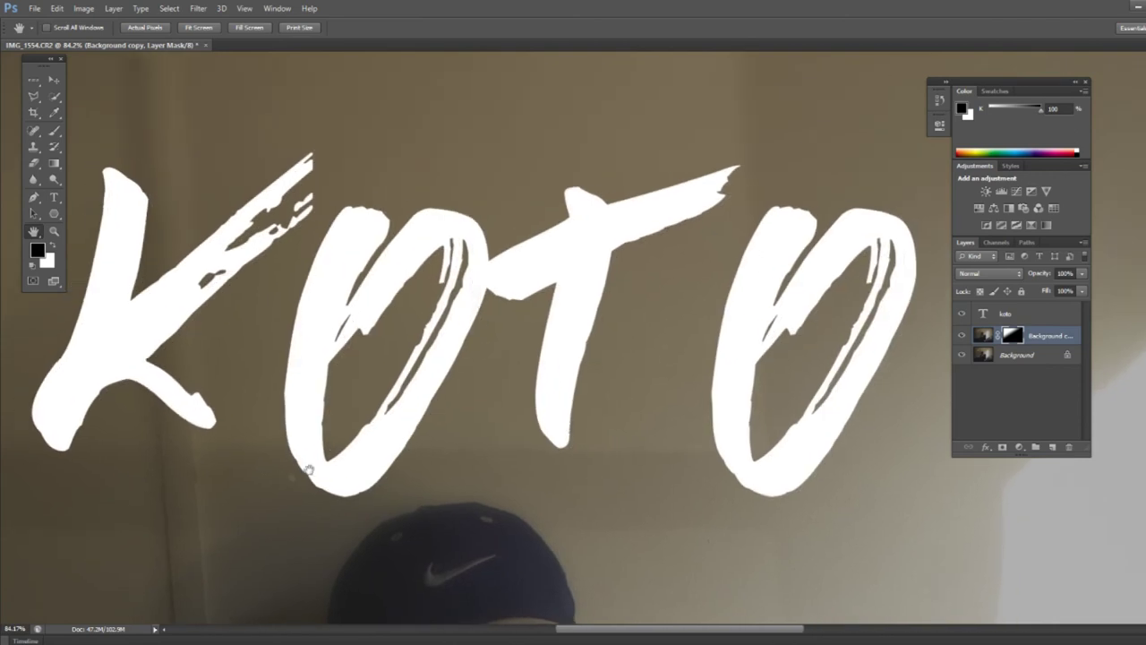
{"action": "left_click_drag", "start_coordinate": [309, 470], "coordinate": [428, 417]}
{"action": "scroll", "coordinate": [427, 394], "scroll_direction": "down", "scroll_amount": 5}
{"action": "scroll", "coordinate": [648, 316], "scroll_direction": "up", "scroll_amount": 3}
{"action": "left_click_drag", "start_coordinate": [611, 193], "coordinate": [611, 443]}
{"action": "scroll", "coordinate": [528, 297], "scroll_direction": "up", "scroll_amount": 5}
{"action": "left_click_drag", "start_coordinate": [513, 318], "coordinate": [548, 317]}
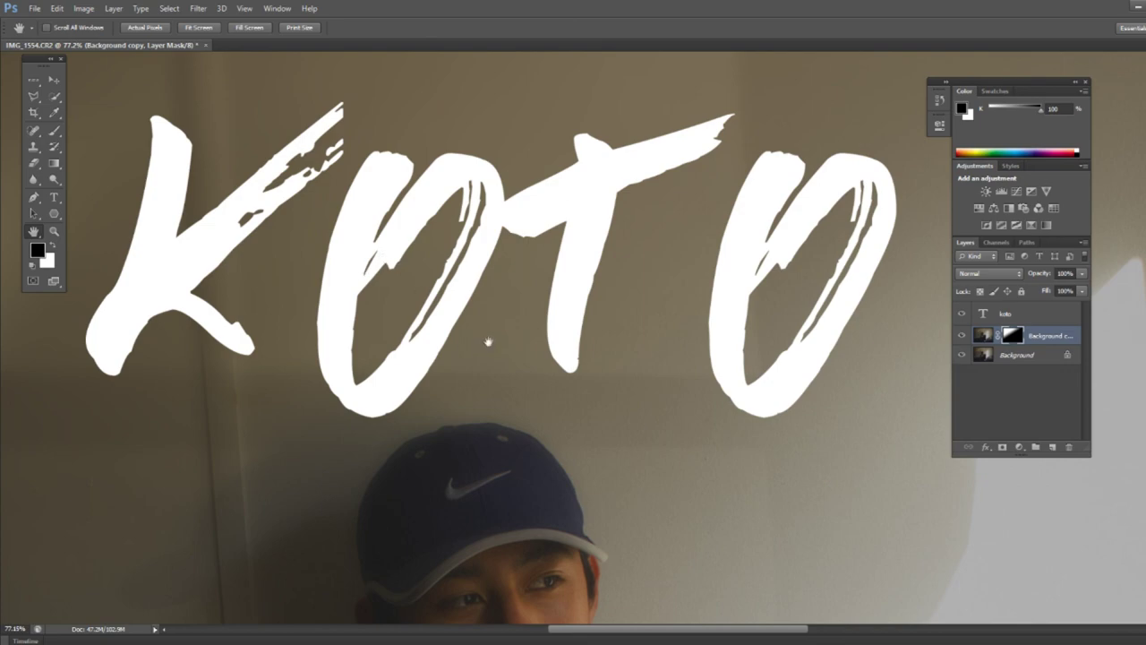
Examine the subject's eyes, nose and shadowed skin at high magnification to judge the grain and tones.
{"action": "left_click_drag", "start_coordinate": [489, 342], "coordinate": [519, 451]}
{"action": "left_click_drag", "start_coordinate": [560, 533], "coordinate": [402, 210]}
{"action": "left_click_drag", "start_coordinate": [716, 591], "coordinate": [756, 274]}
{"action": "scroll", "coordinate": [399, 269], "scroll_direction": "down", "scroll_amount": 8}
{"action": "scroll", "coordinate": [610, 280], "scroll_direction": "up", "scroll_amount": 4}
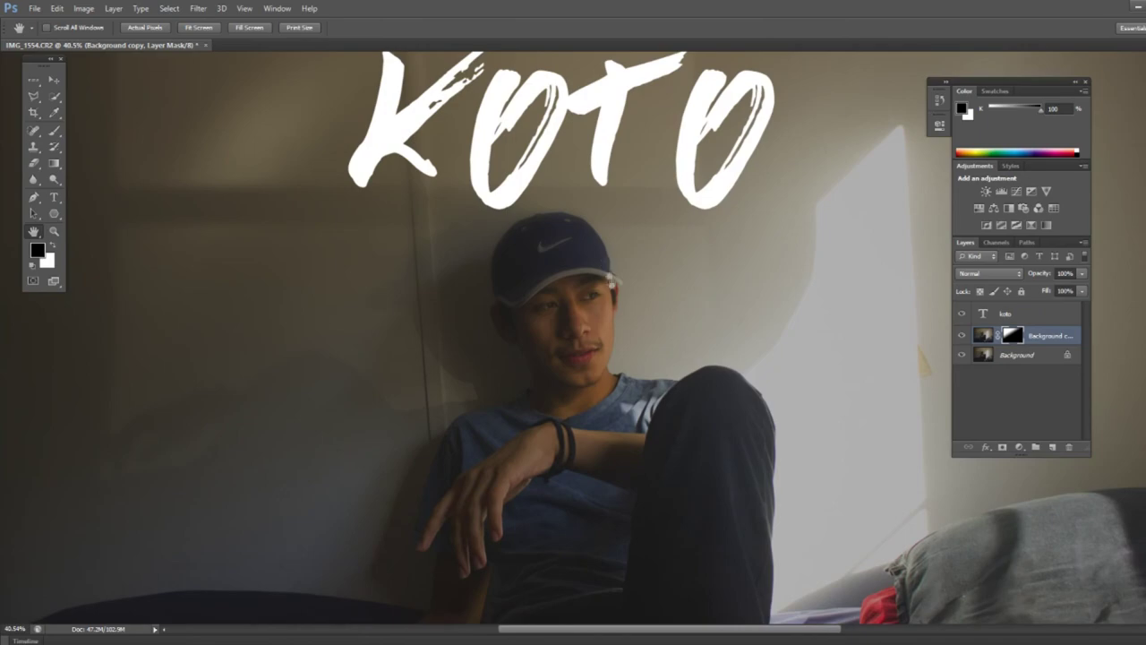
{"action": "scroll", "coordinate": [611, 280], "scroll_direction": "up", "scroll_amount": 10}
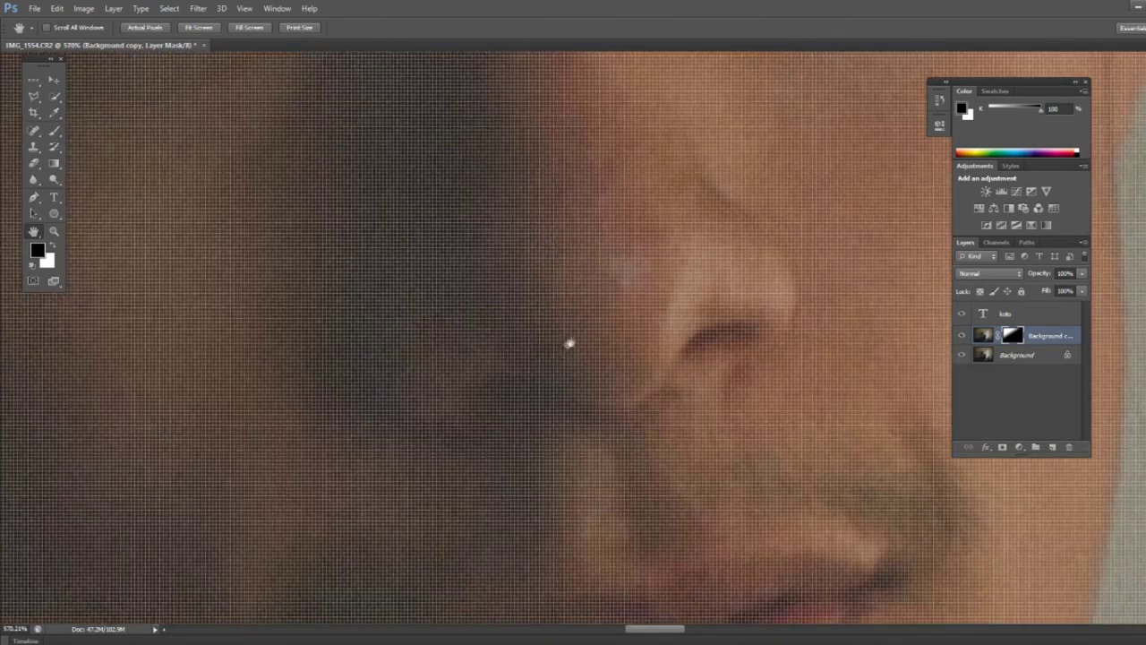
{"action": "scroll", "coordinate": [570, 343], "scroll_direction": "down", "scroll_amount": 3}
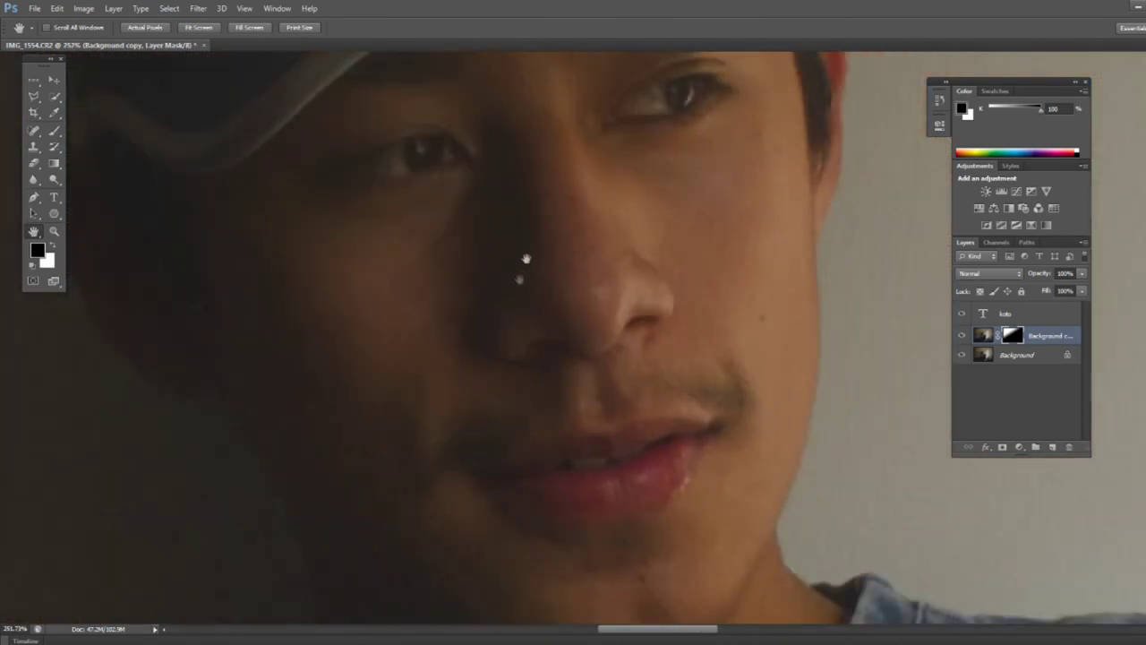
{"action": "left_click_drag", "start_coordinate": [527, 259], "coordinate": [601, 440]}
{"action": "scroll", "coordinate": [537, 377], "scroll_direction": "up", "scroll_amount": 3}
{"action": "left_click_drag", "start_coordinate": [588, 368], "coordinate": [417, 395]}
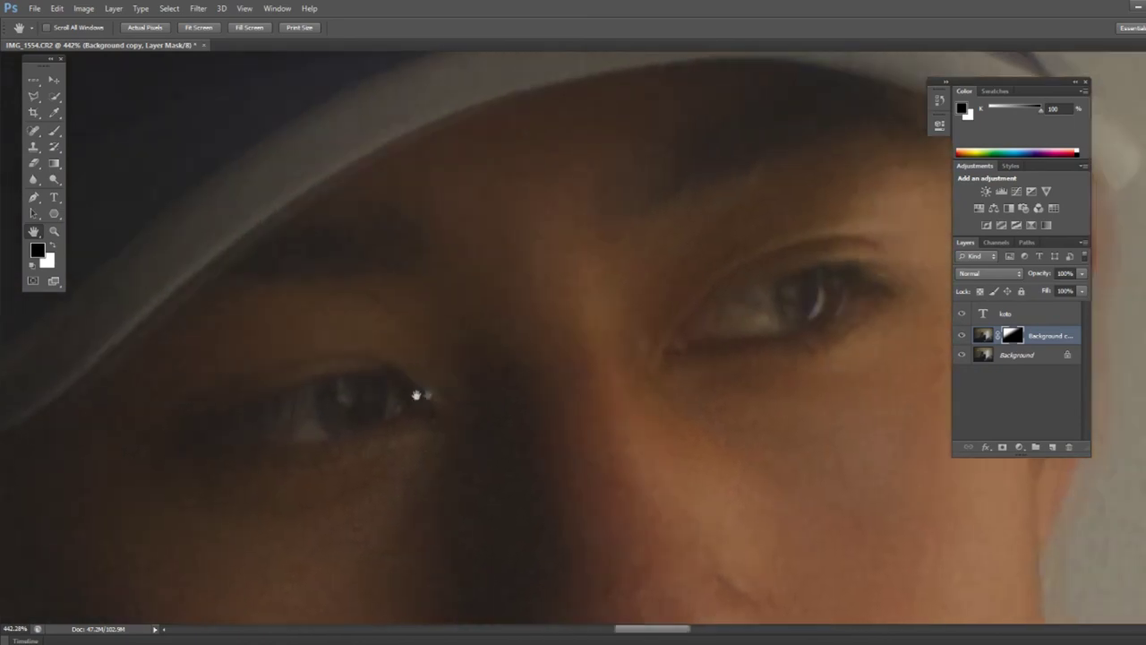
{"action": "left_click_drag", "start_coordinate": [722, 314], "coordinate": [670, 277]}
{"action": "left_click_drag", "start_coordinate": [455, 297], "coordinate": [558, 248]}
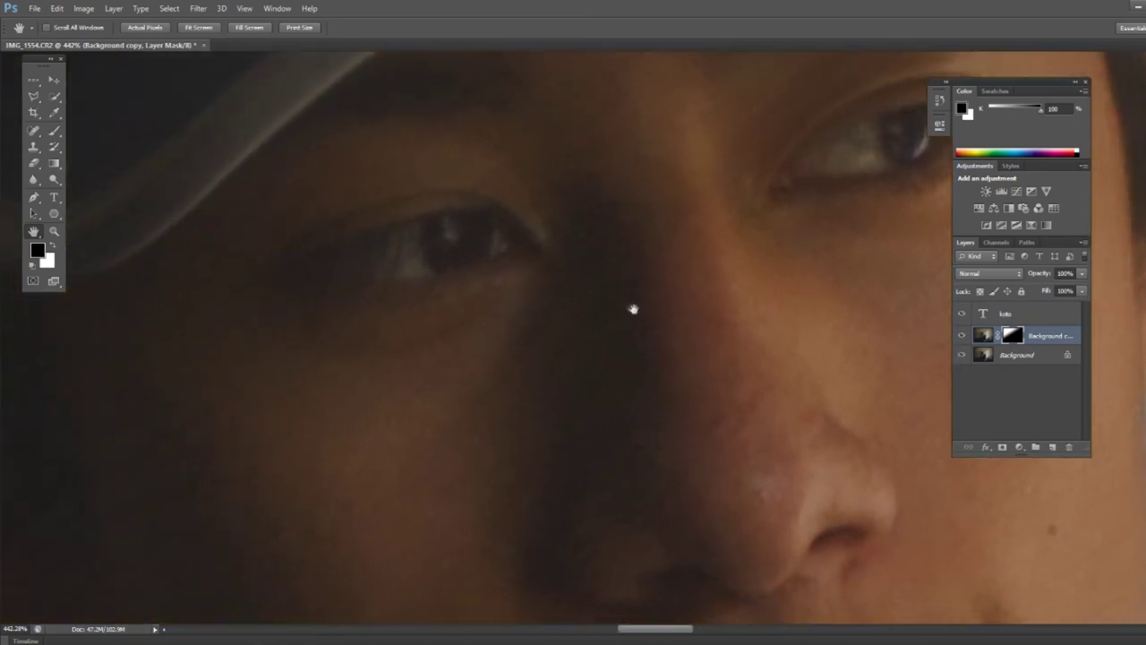
{"action": "scroll", "coordinate": [632, 310], "scroll_direction": "down", "scroll_amount": 3}
{"action": "scroll", "coordinate": [665, 328], "scroll_direction": "down", "scroll_amount": 5}
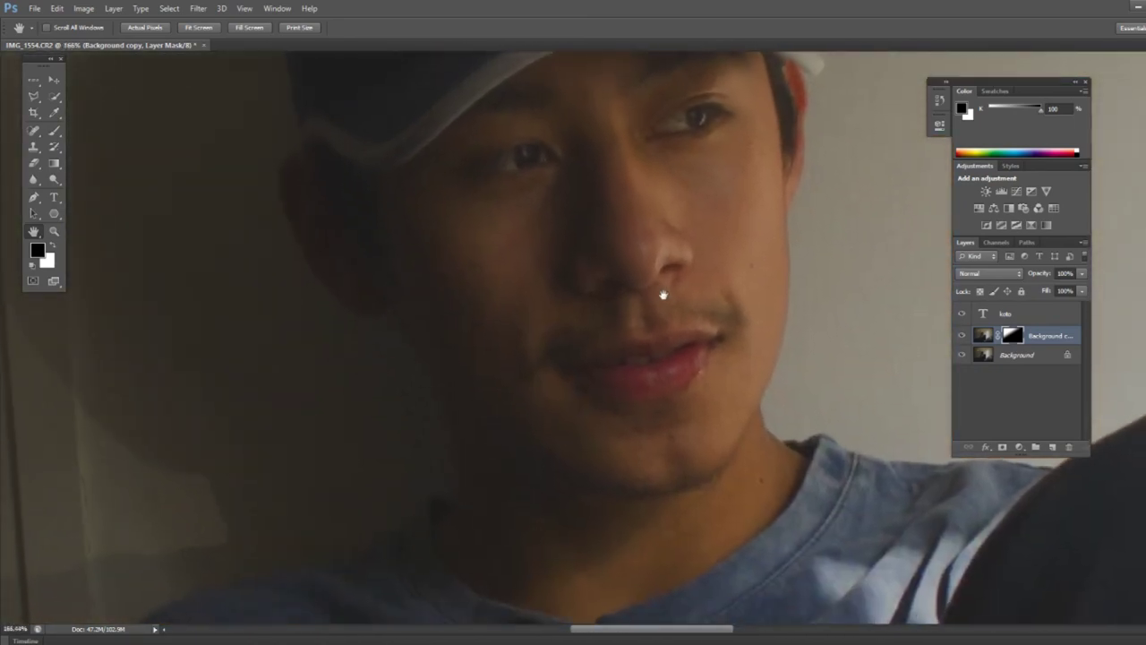
Inspect the grain on the wall beside the subject's jaw and shoulder, then view the upper body from farther away.
{"action": "scroll", "coordinate": [562, 304], "scroll_direction": "up", "scroll_amount": 7}
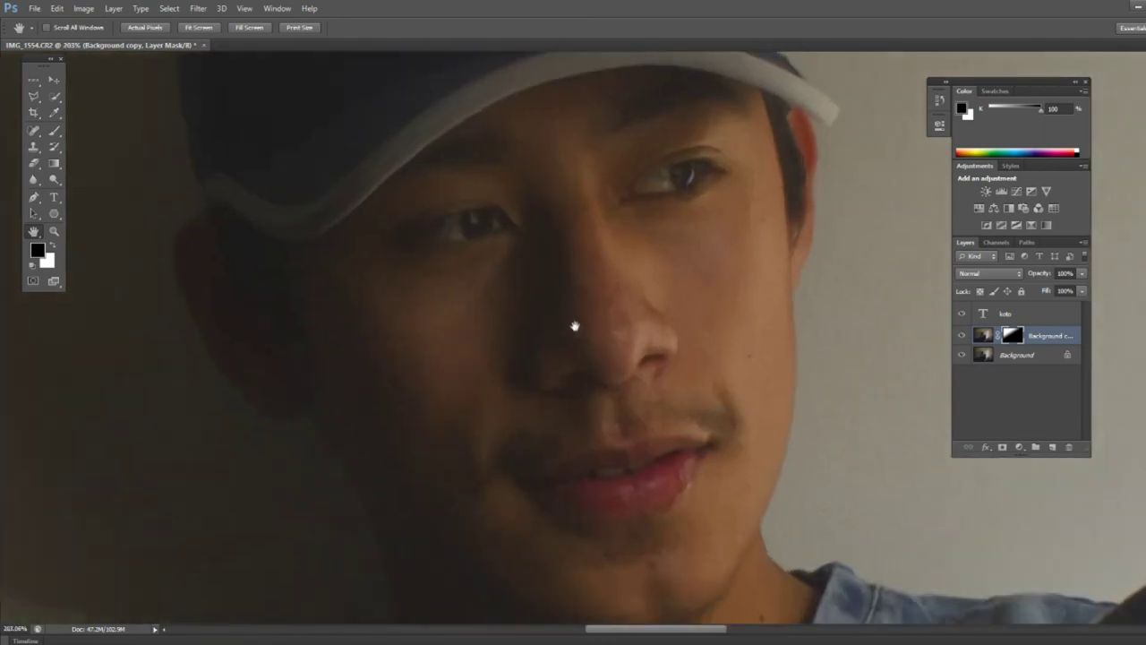
{"action": "left_click_drag", "start_coordinate": [662, 396], "coordinate": [357, 180]}
{"action": "left_click_drag", "start_coordinate": [828, 257], "coordinate": [618, 352]}
{"action": "left_click_drag", "start_coordinate": [443, 291], "coordinate": [465, 381]}
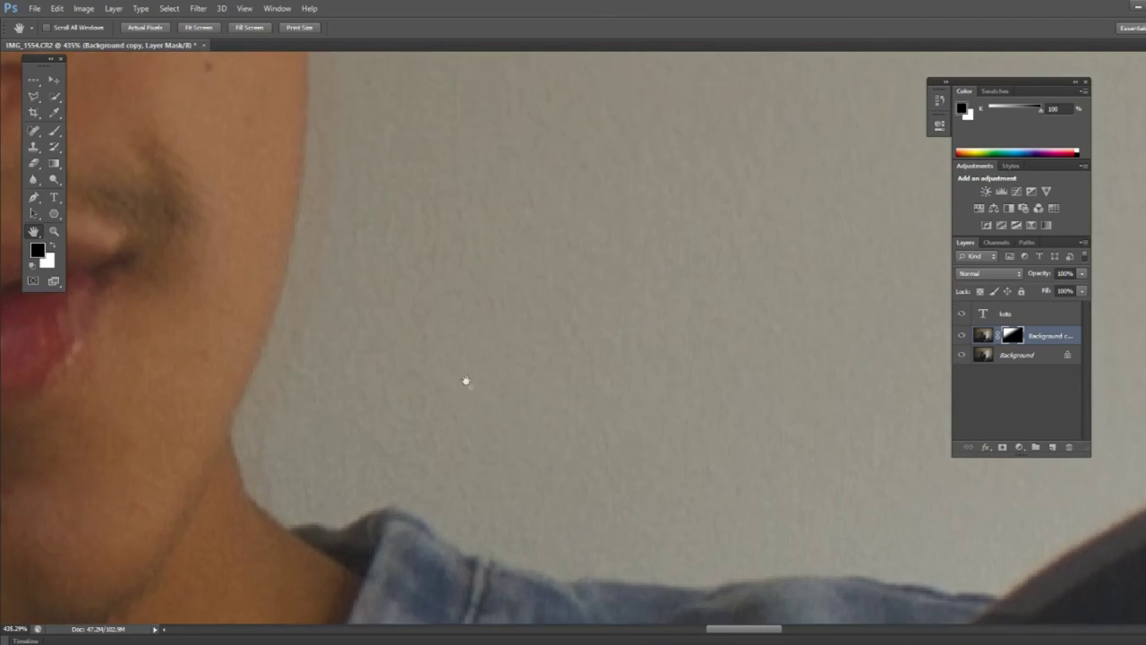
{"action": "scroll", "coordinate": [464, 380], "scroll_direction": "down", "scroll_amount": 3}
{"action": "left_click_drag", "start_coordinate": [332, 335], "coordinate": [384, 317]}
{"action": "scroll", "coordinate": [384, 317], "scroll_direction": "down", "scroll_amount": 3}
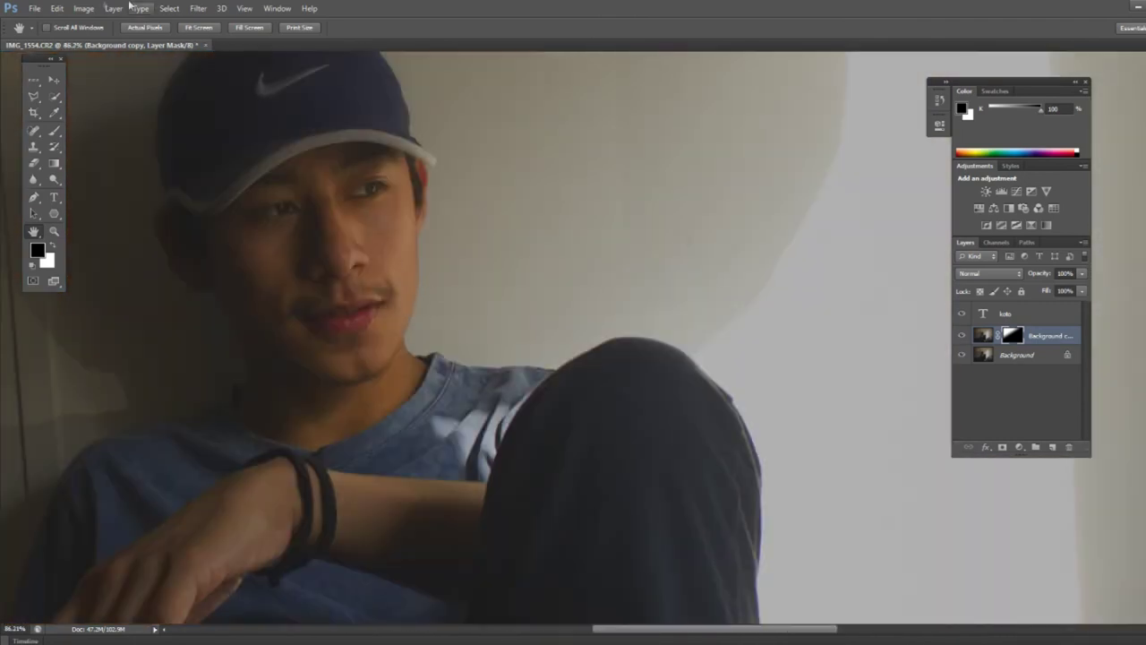